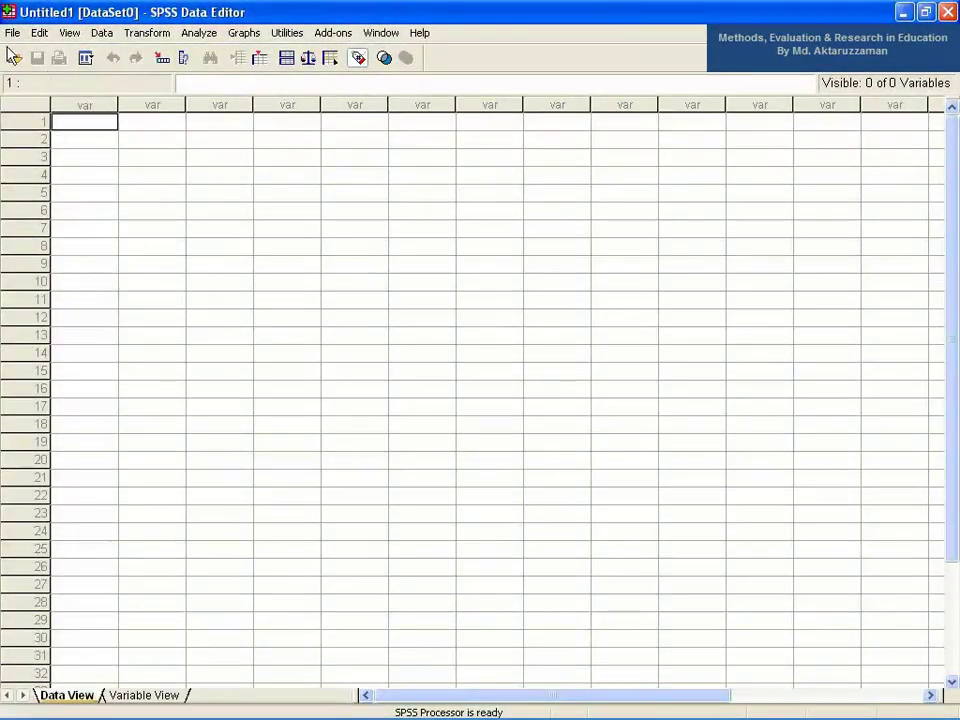
# Step: Open the 'two way anova' data file and show the Method, Gender and Score variables in Variable View
pyautogui.click(11, 33)
pyautogui.moveTo(56, 72)
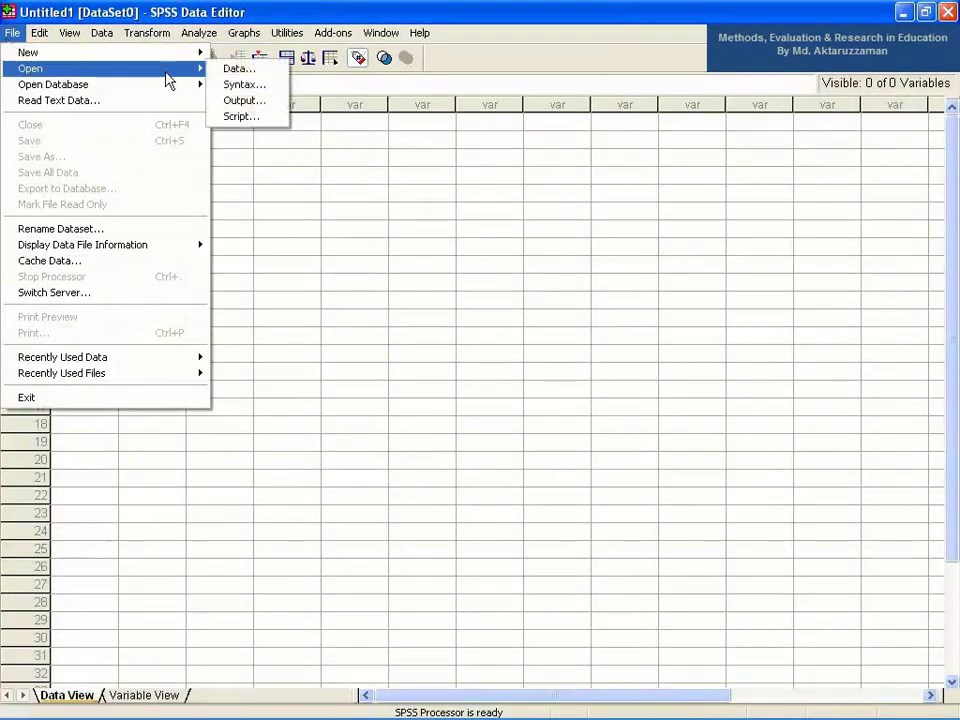
pyautogui.click(225, 69)
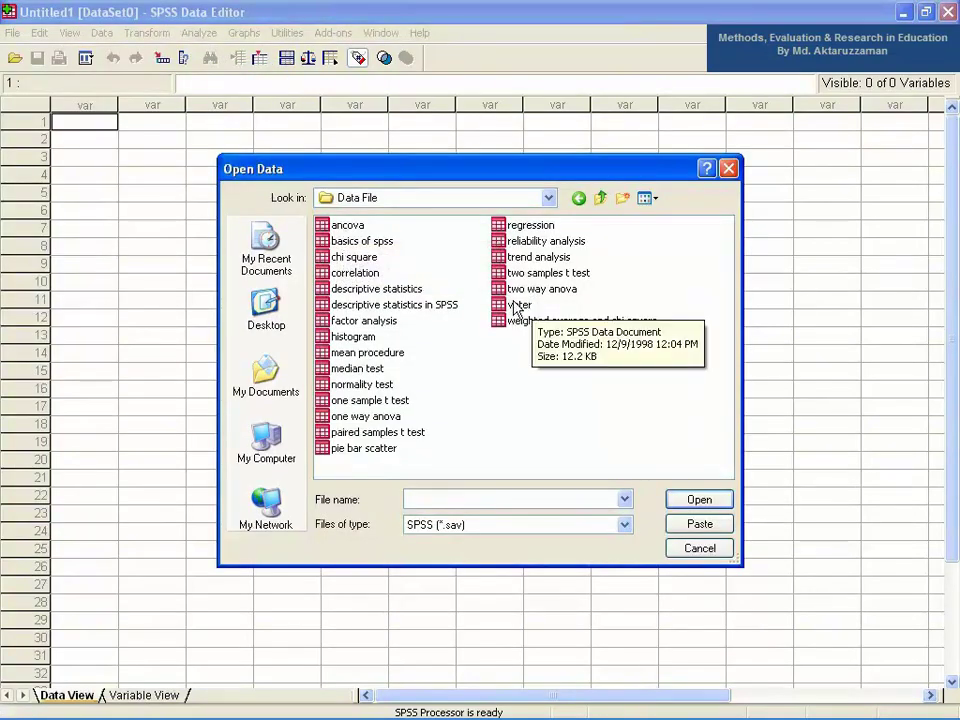
pyautogui.doubleClick(540, 290)
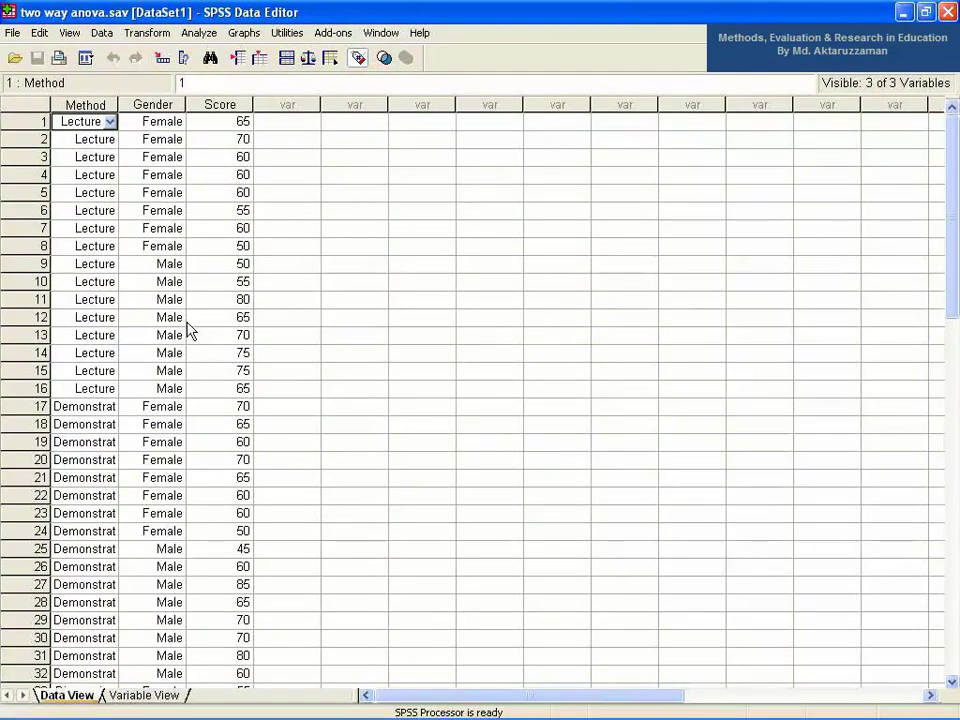
pyautogui.click(144, 695)
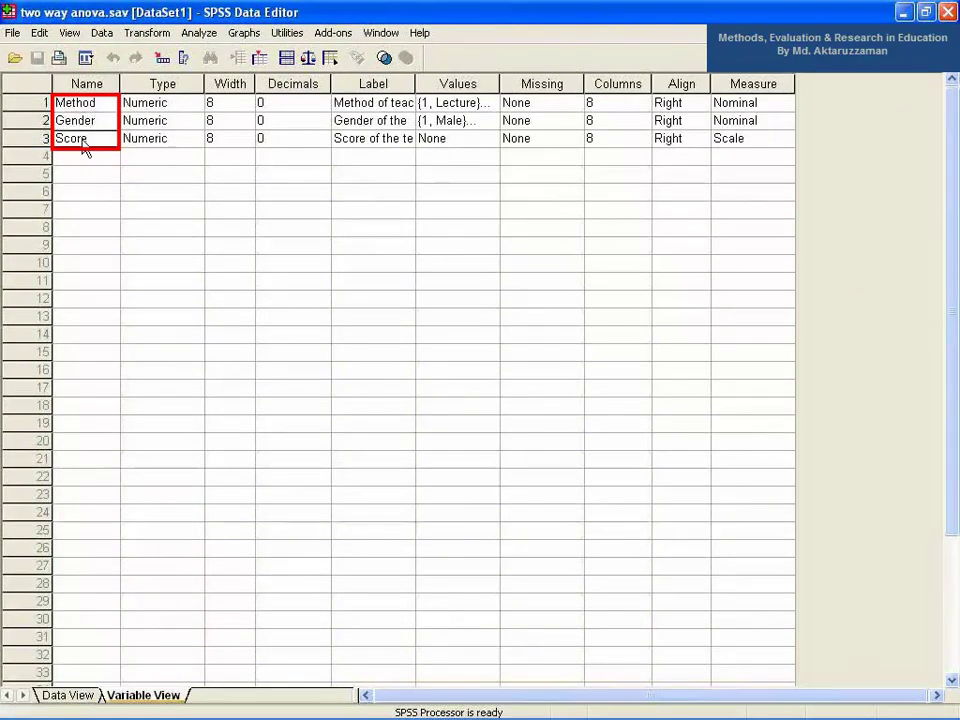
# Step: Check Score's measurement level and view Method's value labels without changing them
pyautogui.click(731, 142)
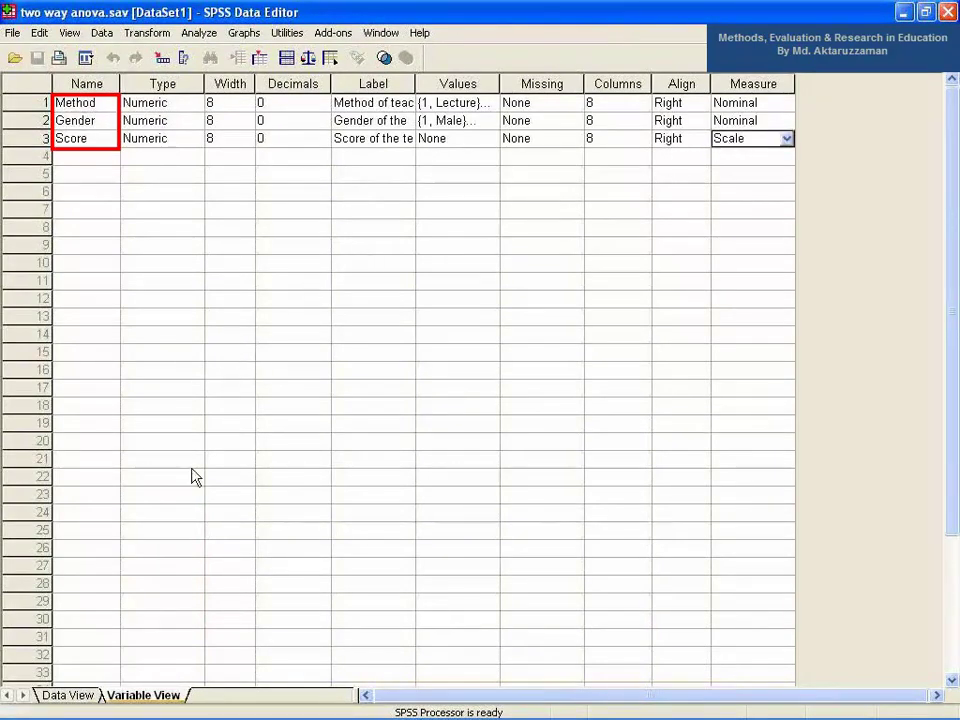
pyautogui.click(475, 103)
pyautogui.click(492, 103)
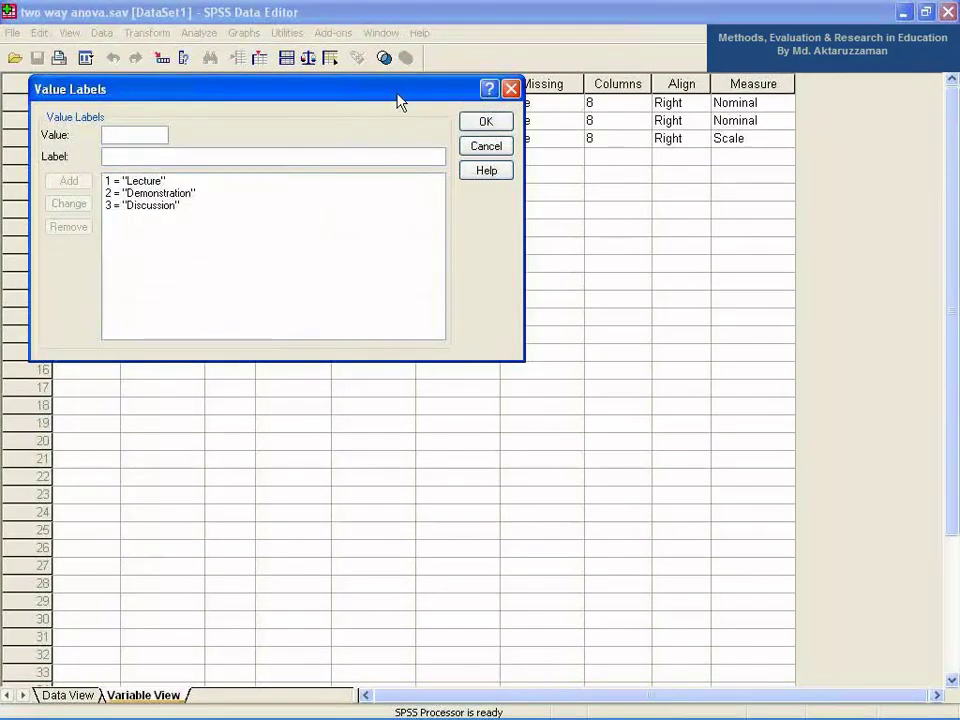
pyautogui.moveTo(398, 101); pyautogui.dragTo(467, 263)
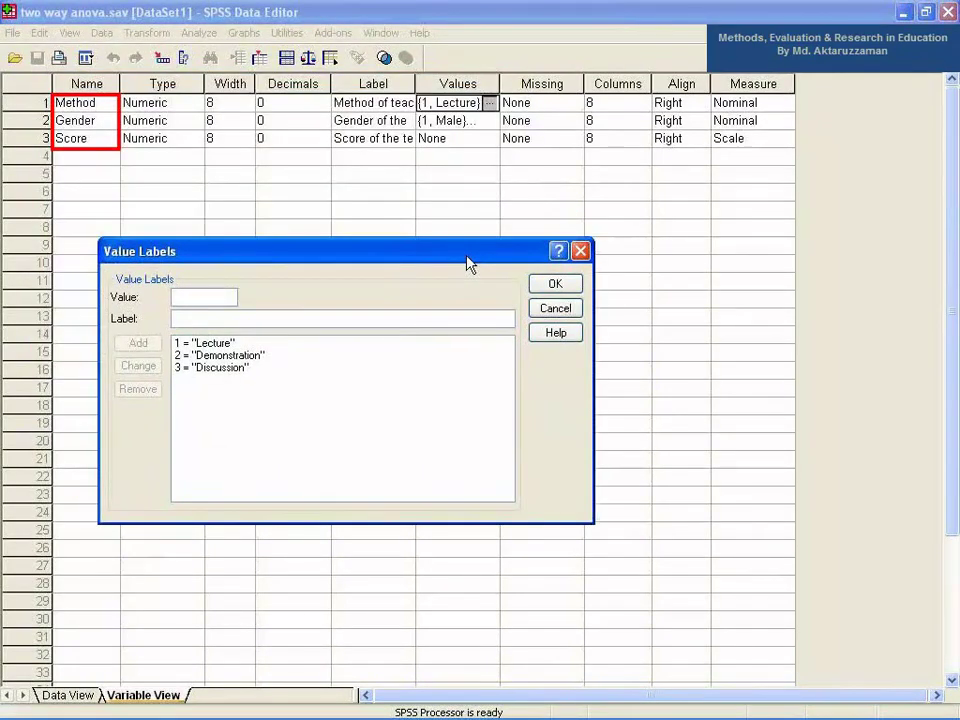
pyautogui.click(553, 309)
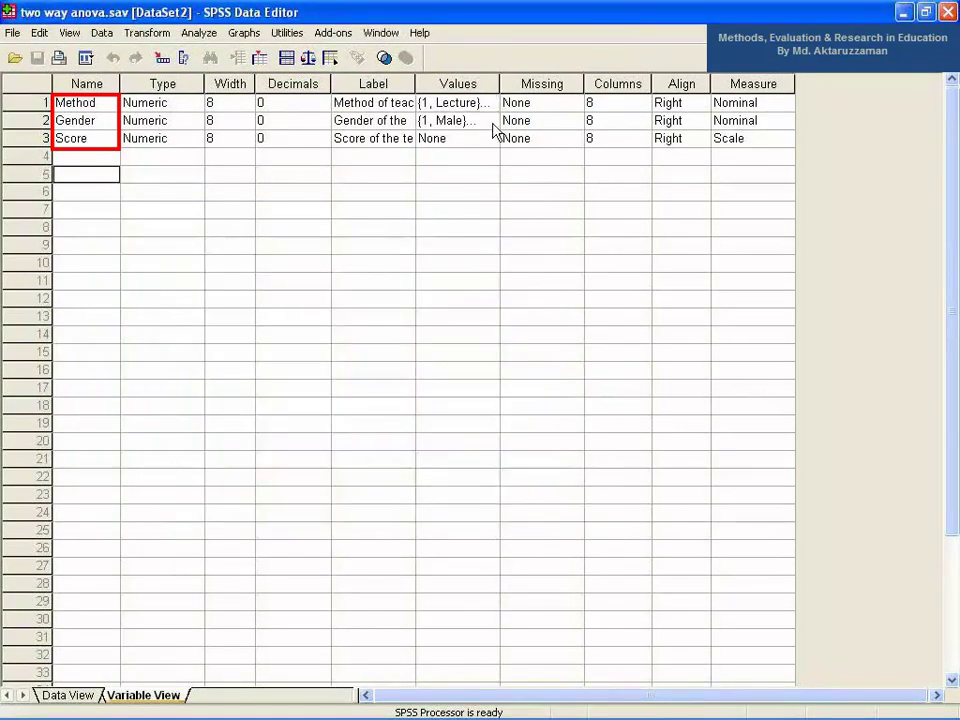
# Step: Review Gender's value labels (1 = Male, 2 = Female), then return to Data View
pyautogui.click(493, 124)
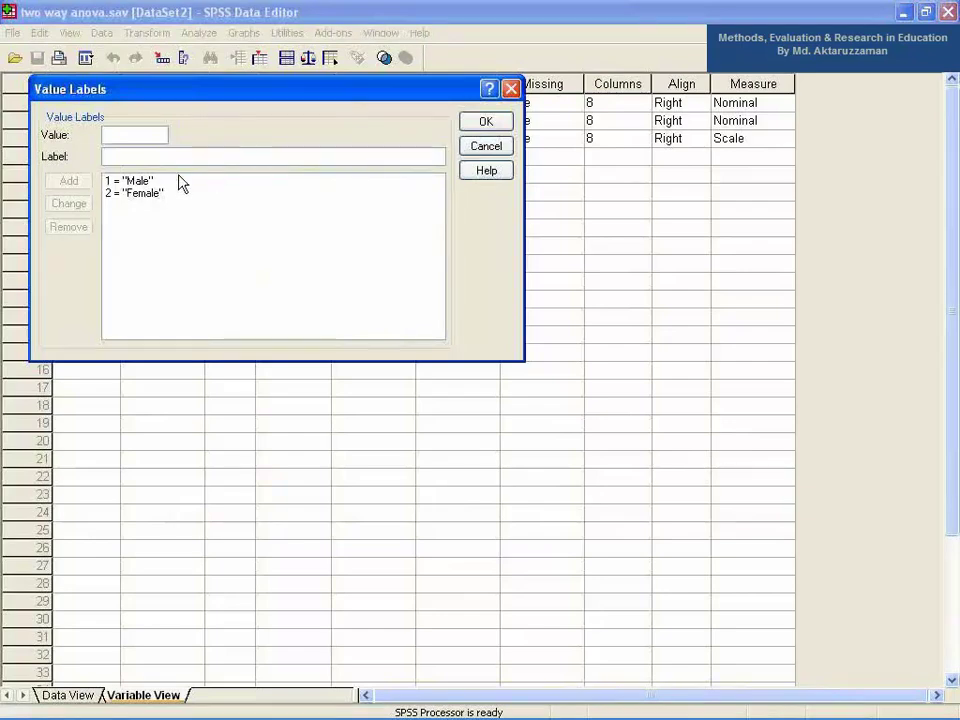
pyautogui.click(145, 181)
pyautogui.click(146, 195)
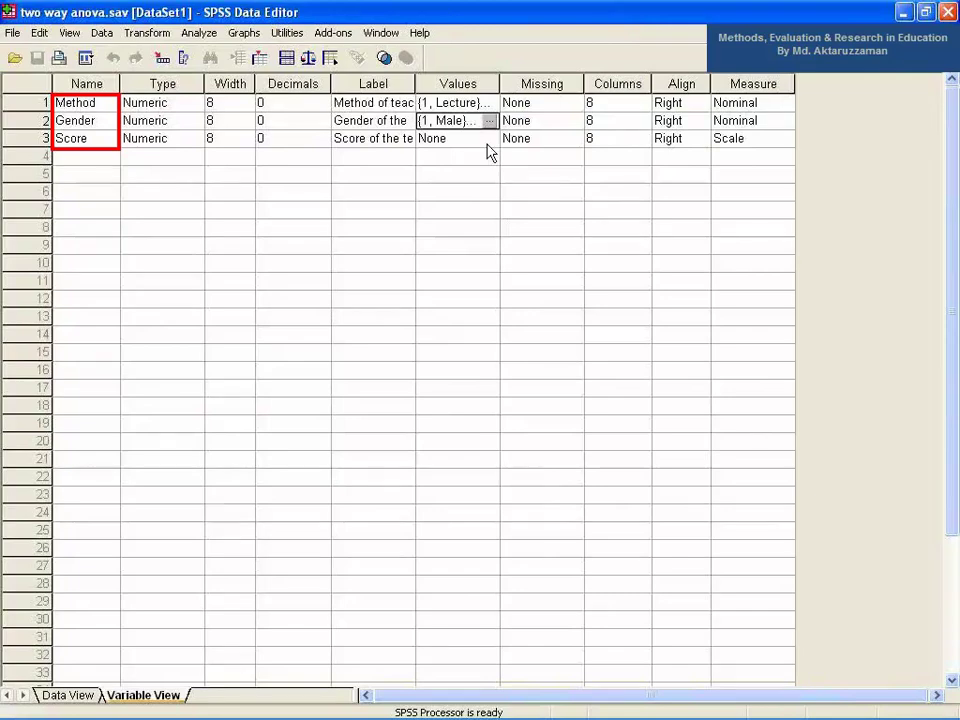
pyautogui.click(70, 695)
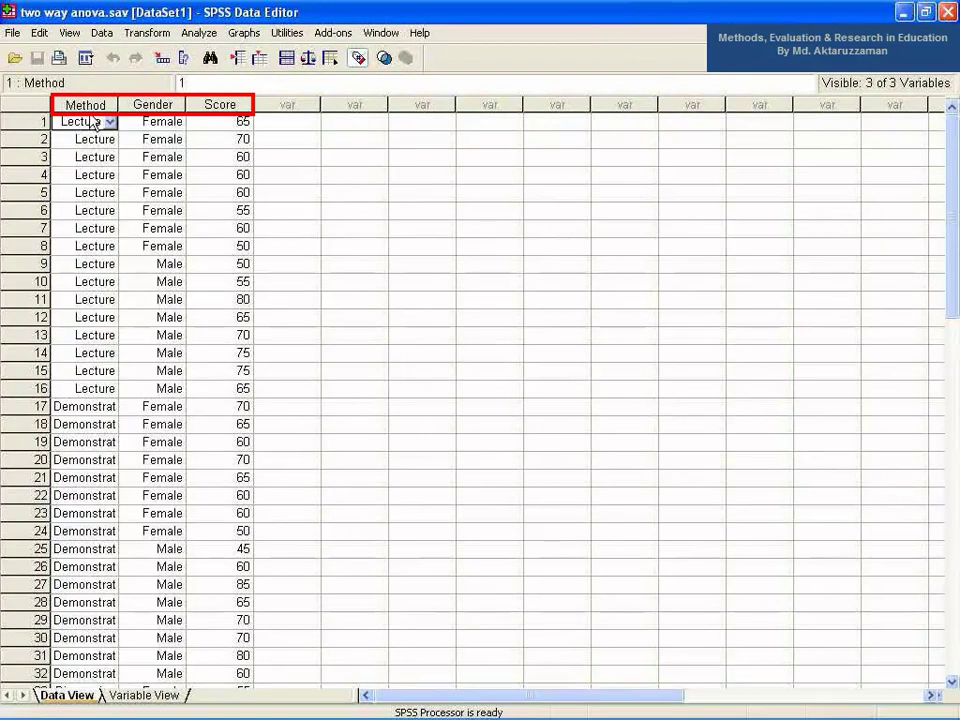
pyautogui.hotkey('ctrl', 'a')
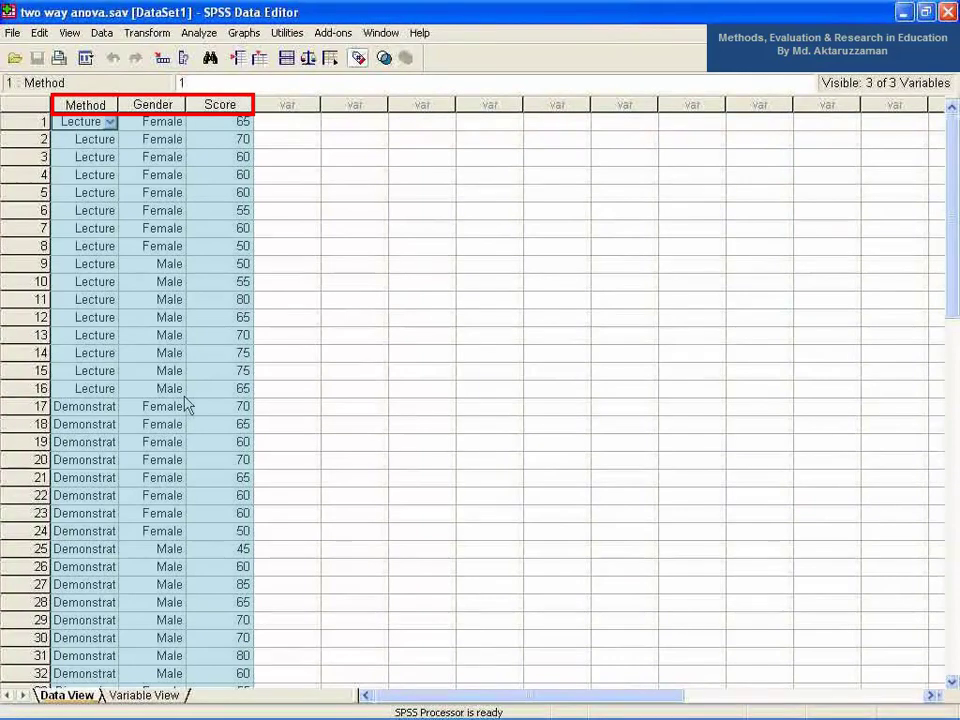
pyautogui.scroll(-9, 185, 420)
pyautogui.click(180, 460)
pyautogui.press('Left')
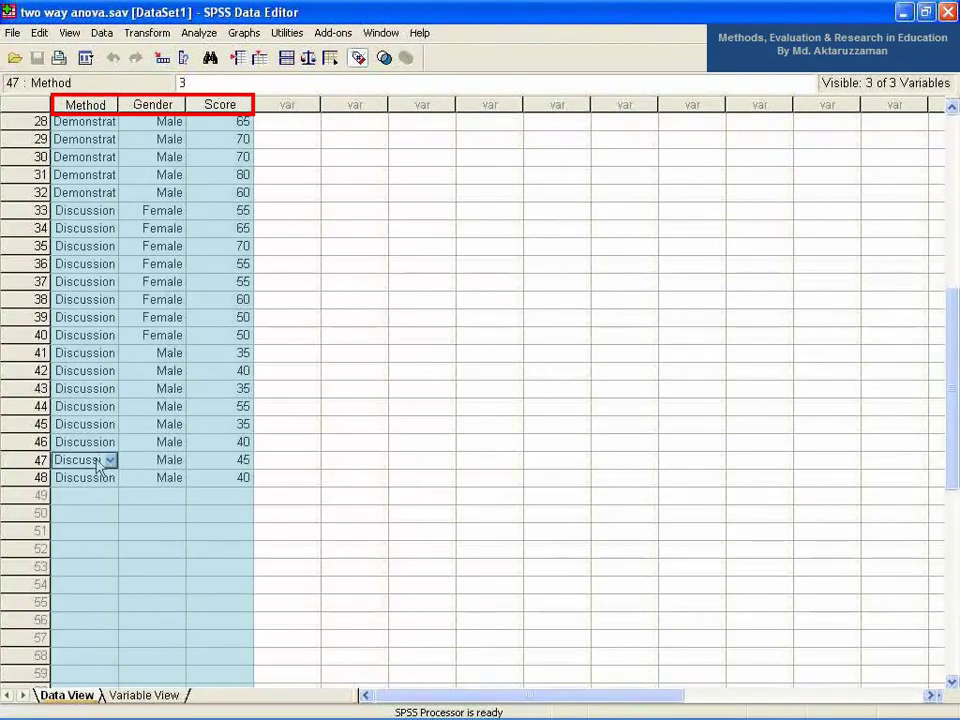
pyautogui.click(223, 467)
pyautogui.scroll(1, 193, 362)
pyautogui.scroll(7, 185, 350)
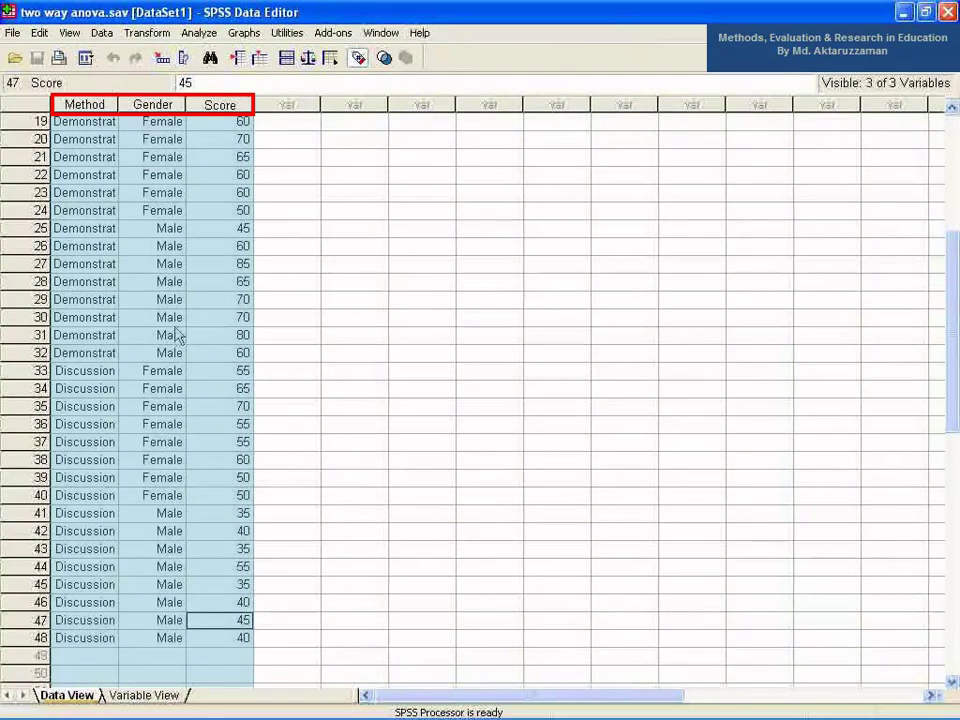
pyautogui.click(92, 263)
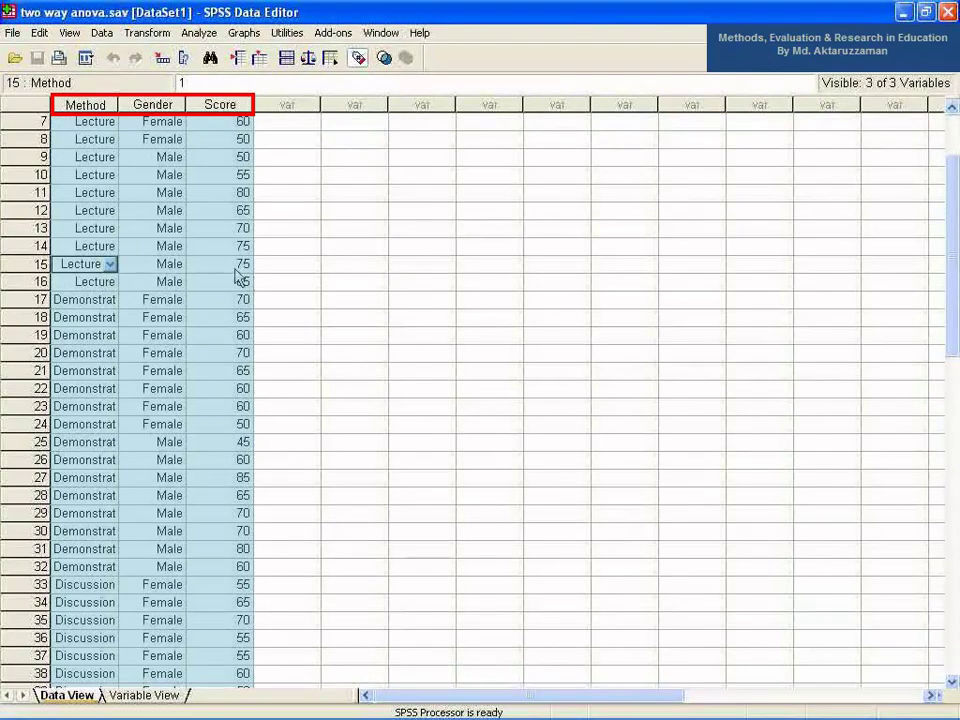
pyautogui.click(240, 267)
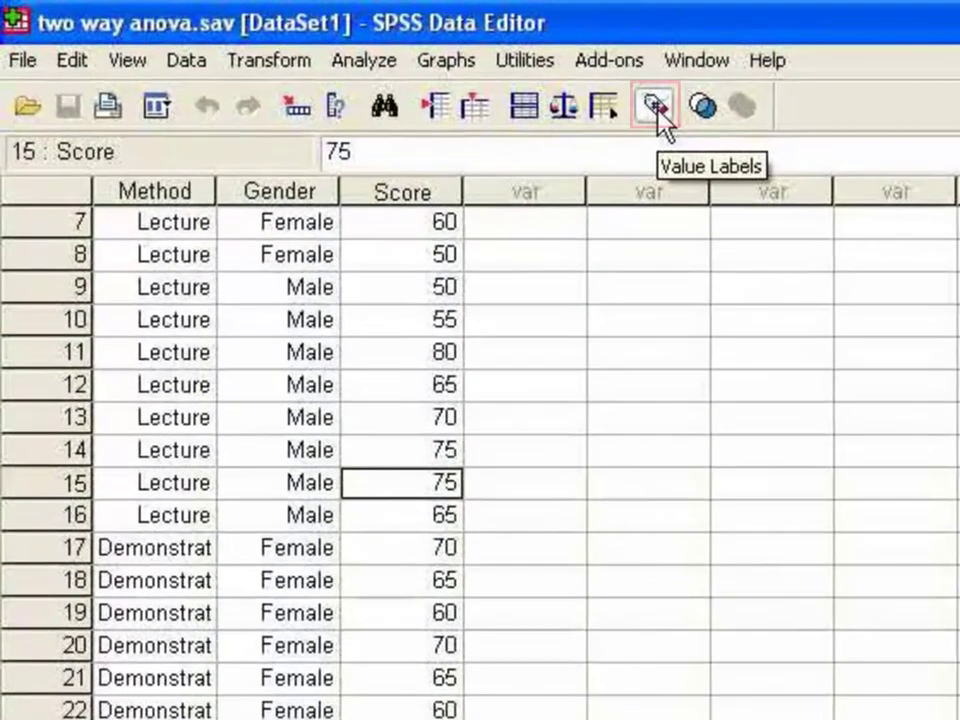
pyautogui.click(360, 62)
pyautogui.click(660, 118)
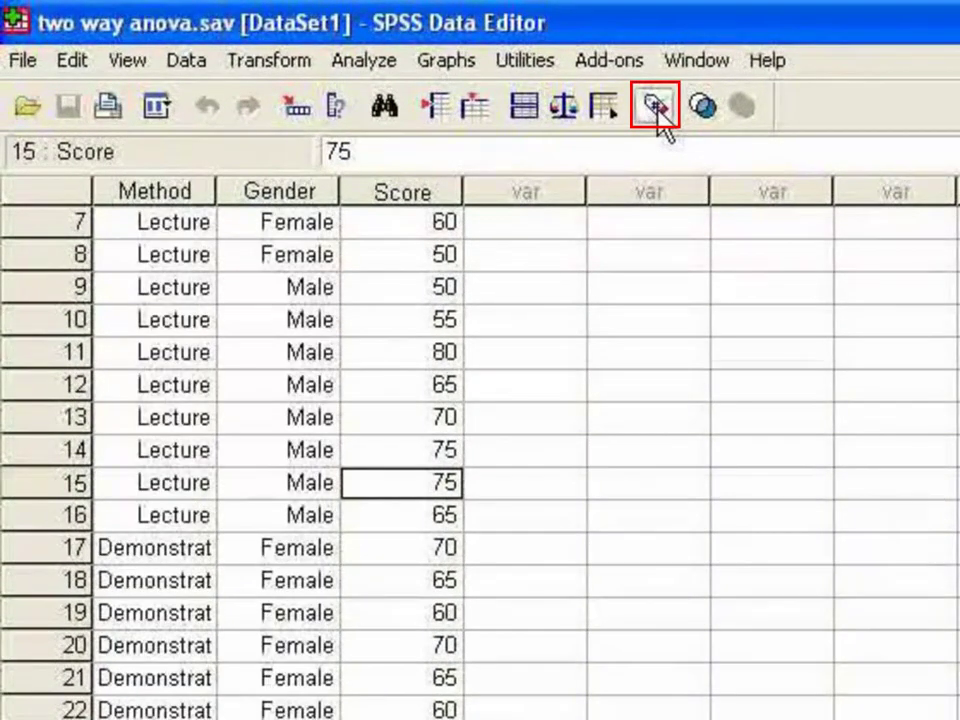
pyautogui.click(659, 112)
pyautogui.click(659, 112)
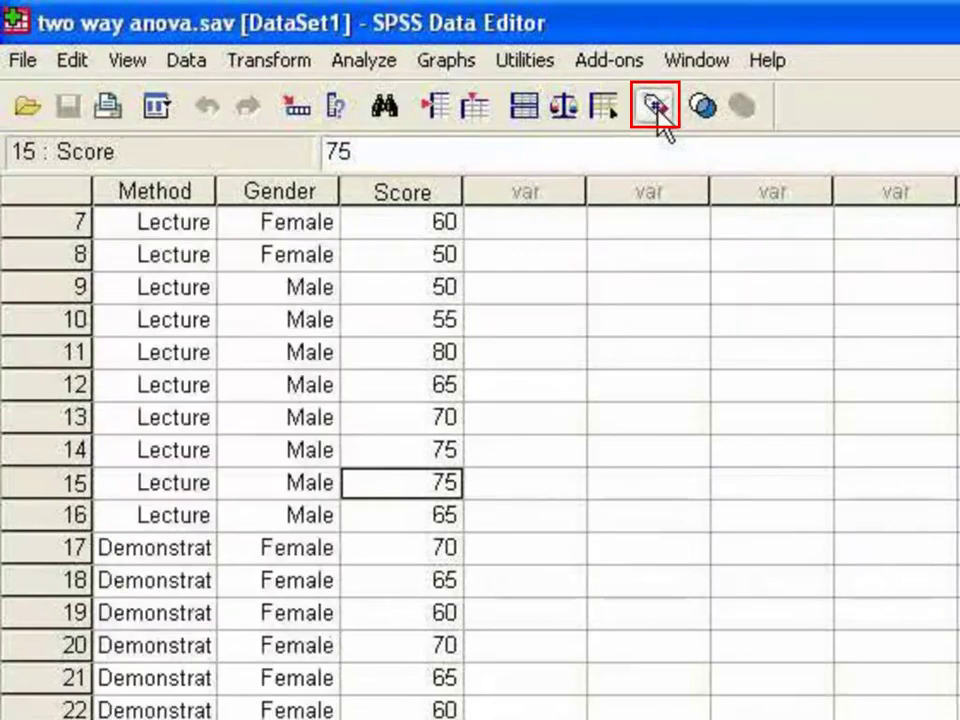
pyautogui.click(659, 112)
pyautogui.click(659, 112)
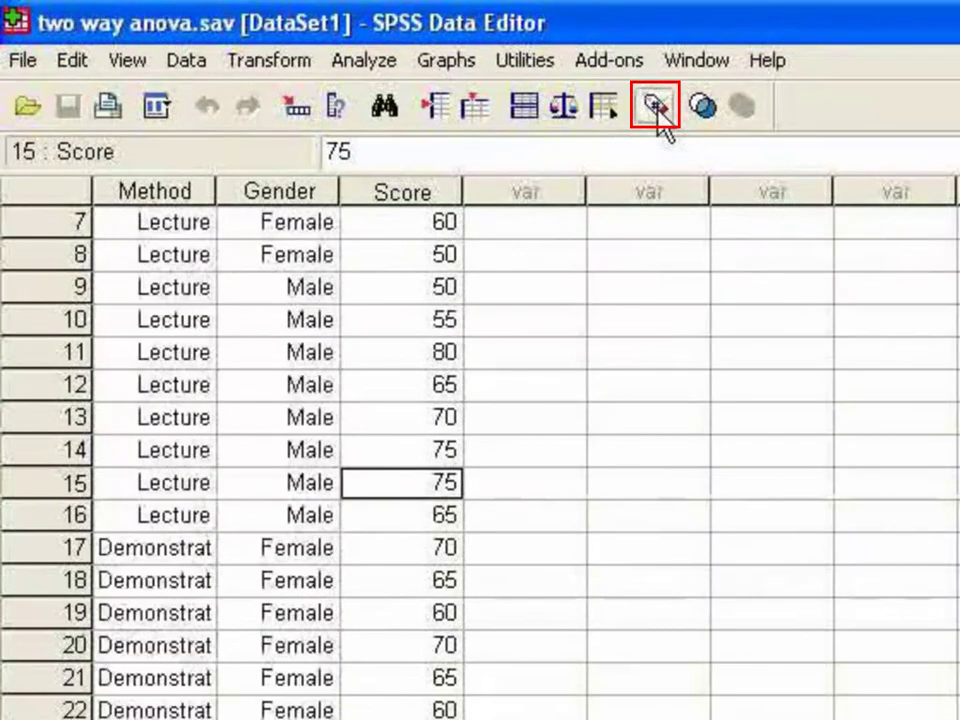
pyautogui.click(659, 112)
pyautogui.click(659, 112)
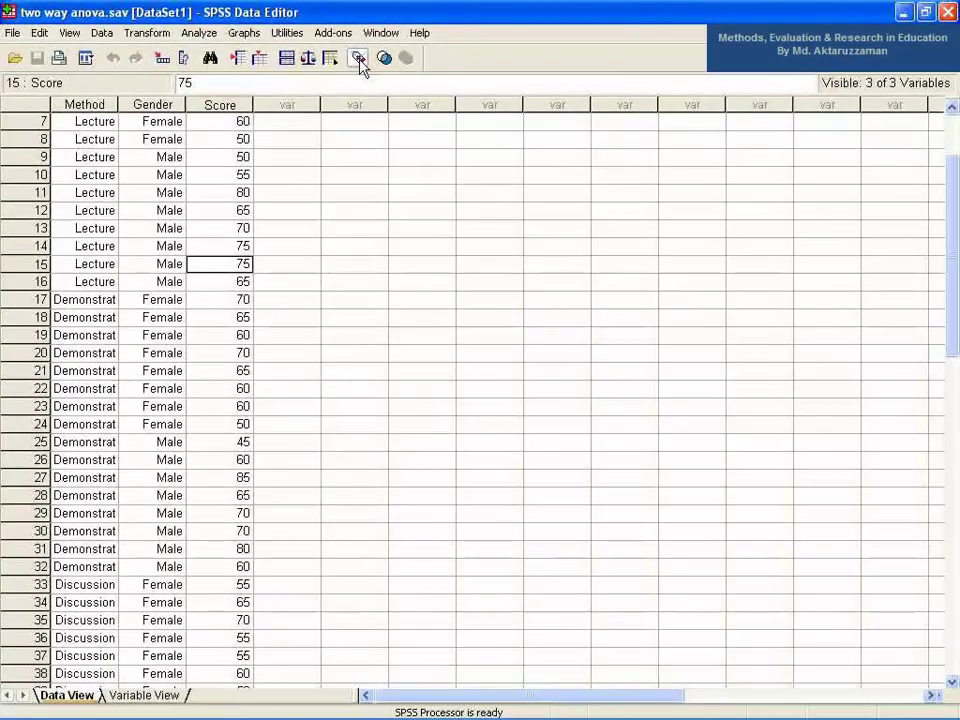
# Step: Start a Univariate general linear model with Score of the test as the dependent variable
pyautogui.click(350, 62)
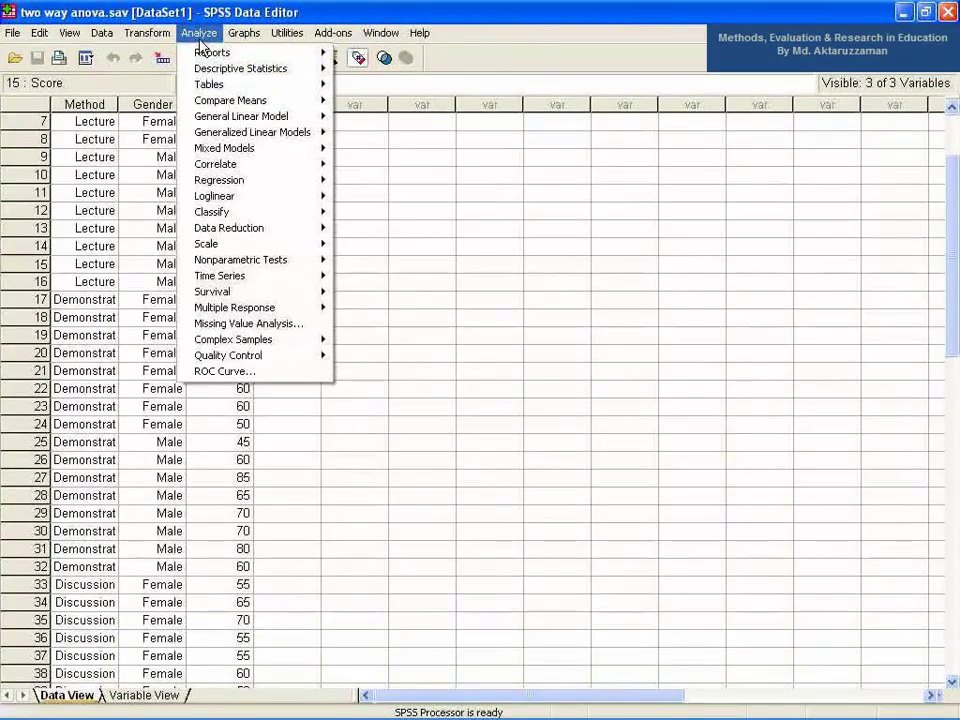
pyautogui.moveTo(318, 118)
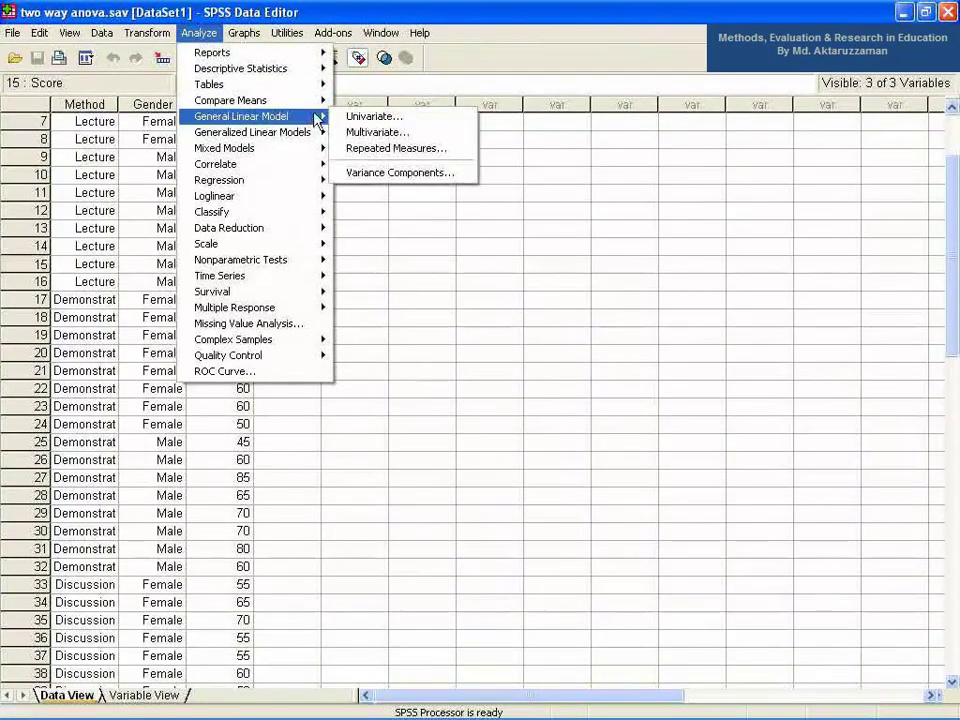
pyautogui.click(358, 117)
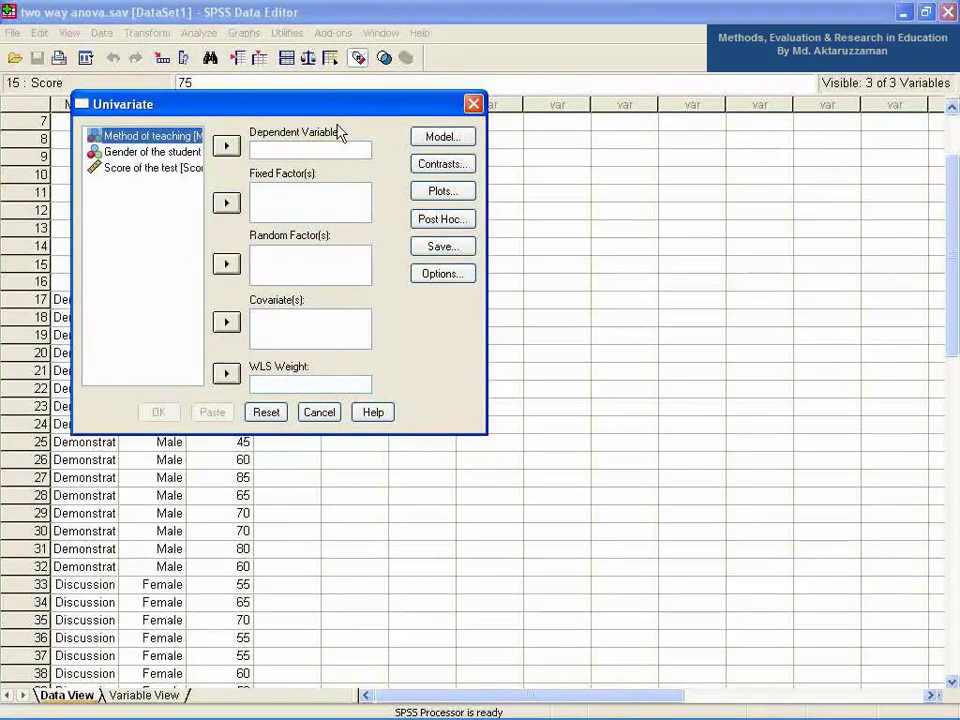
pyautogui.click(203, 169)
pyautogui.click(227, 146)
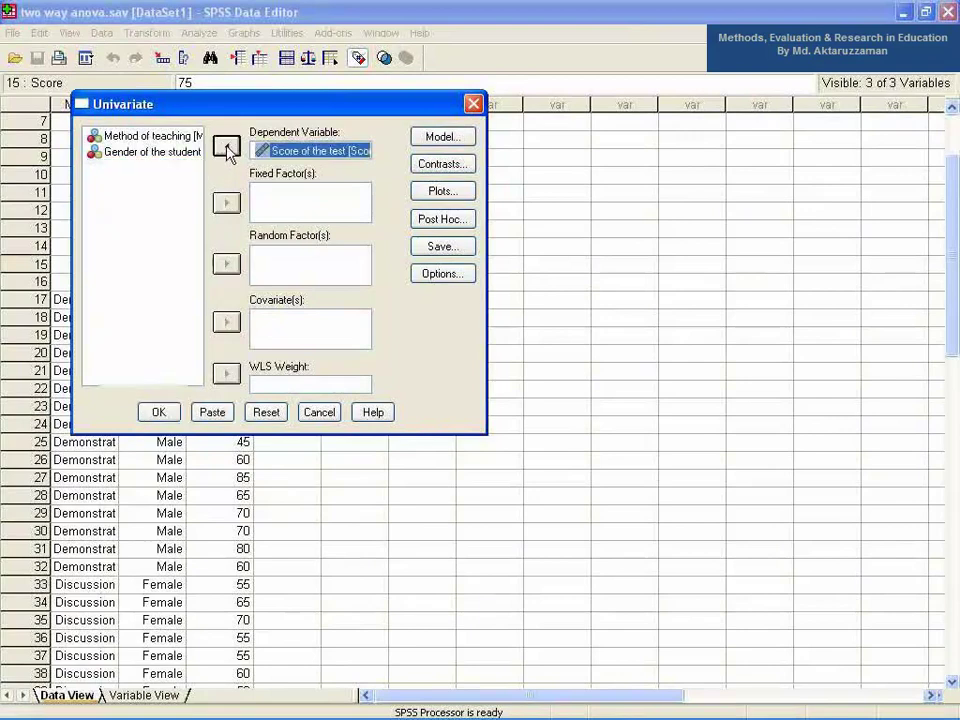
# Step: Add Method of teaching and Gender of the student as fixed factors, then bring up Post Hoc settings
pyautogui.click(151, 135)
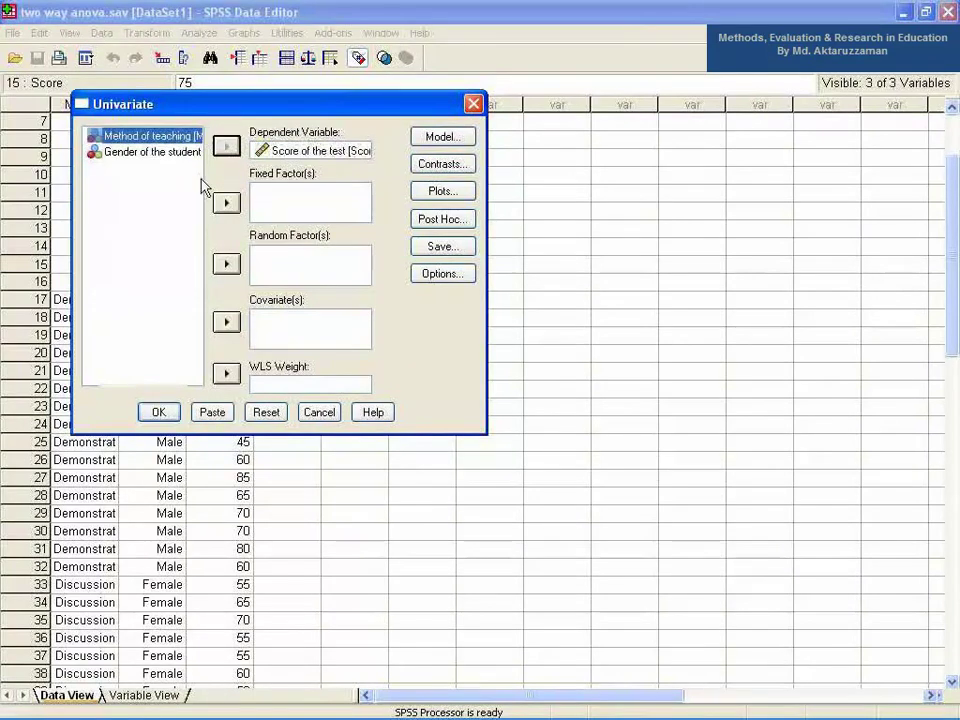
pyautogui.keyDown('shift'); pyautogui.click(188, 155); pyautogui.keyUp('shift')
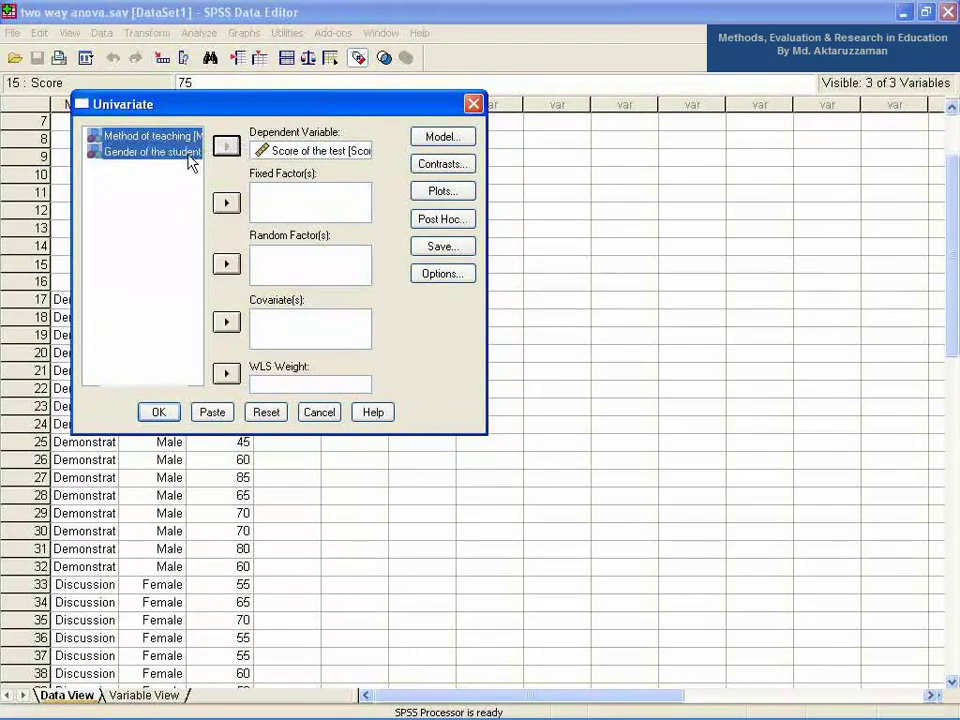
pyautogui.click(225, 204)
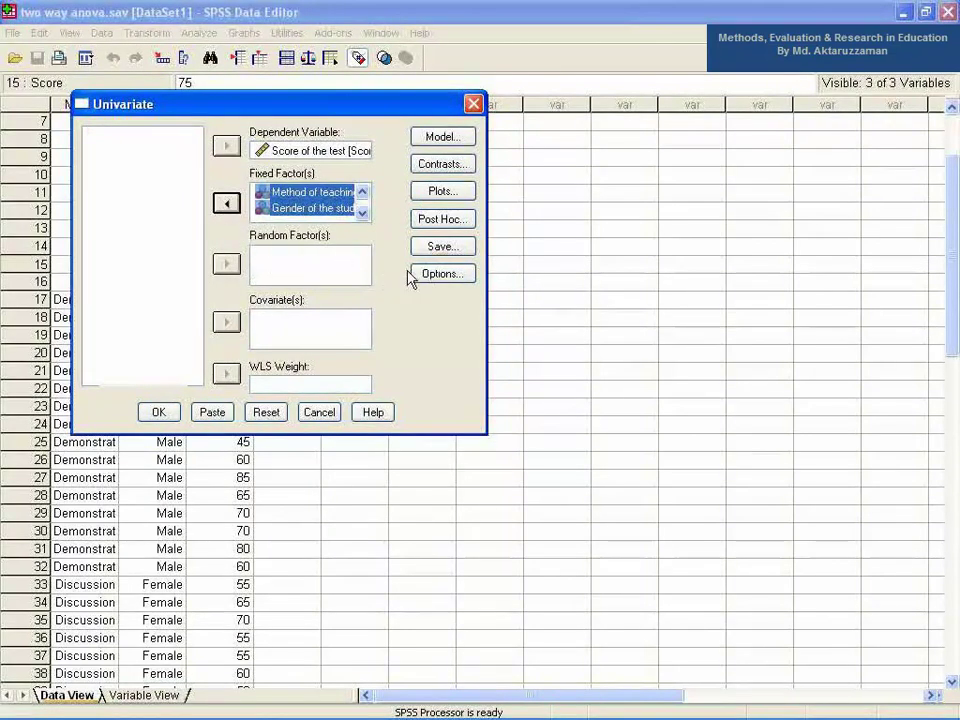
pyautogui.click(449, 219)
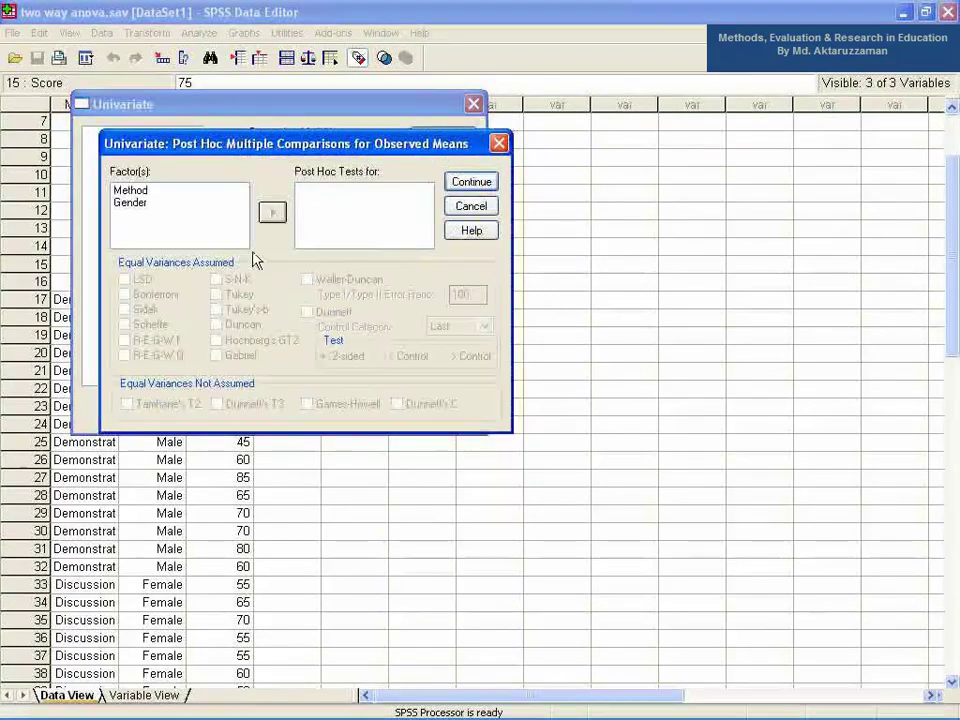
# Step: Set Tukey and Games-Howell post hoc tests for Method of teaching and confirm
pyautogui.click(130, 190)
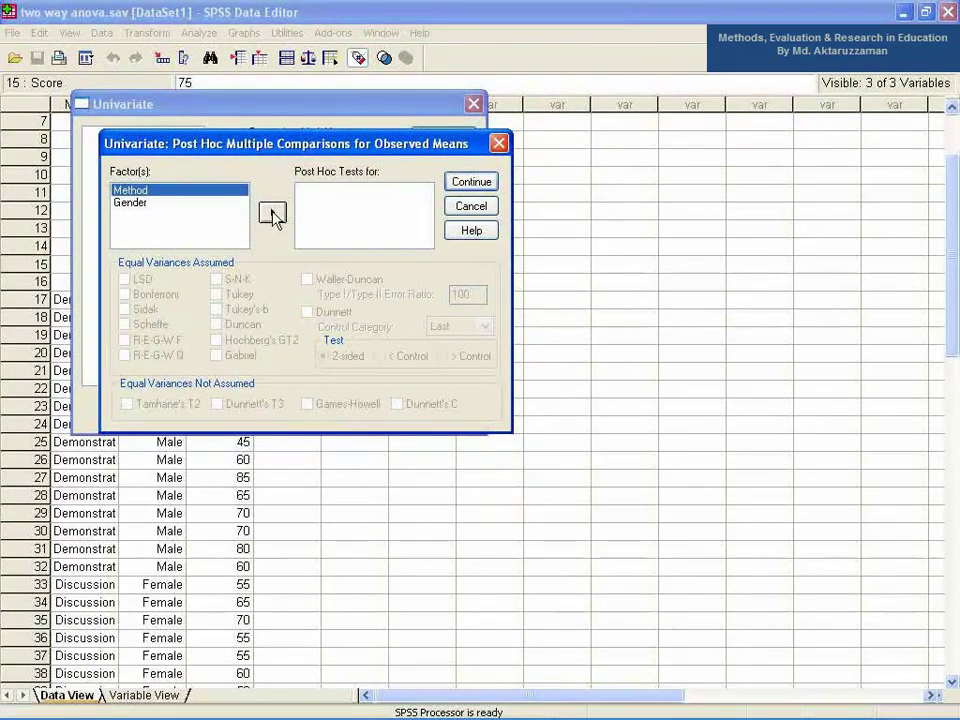
pyautogui.click(272, 212)
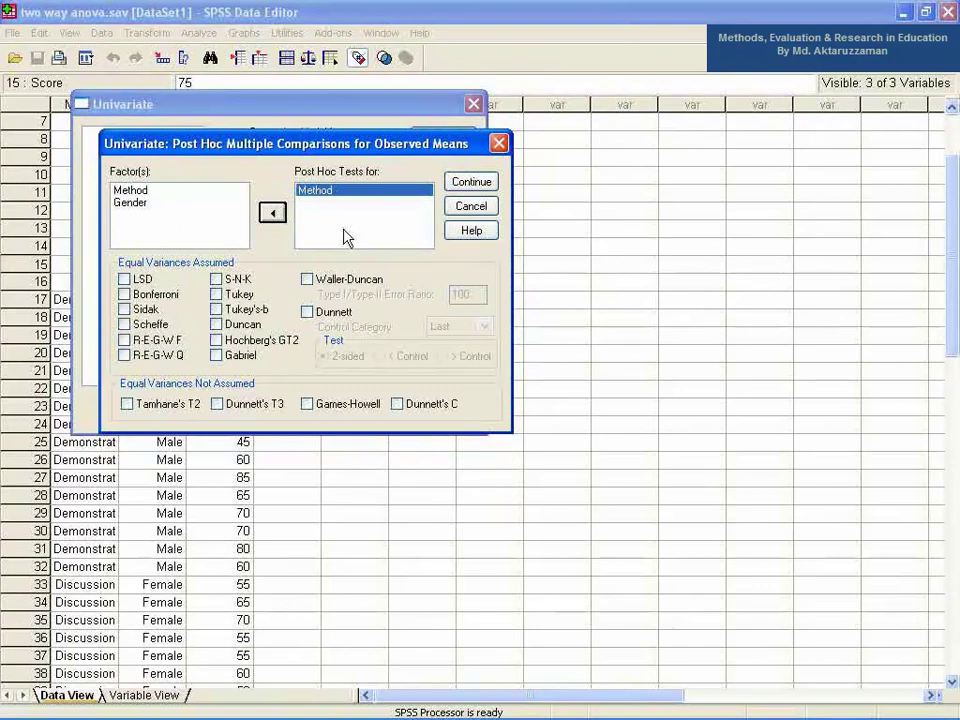
pyautogui.click(242, 296)
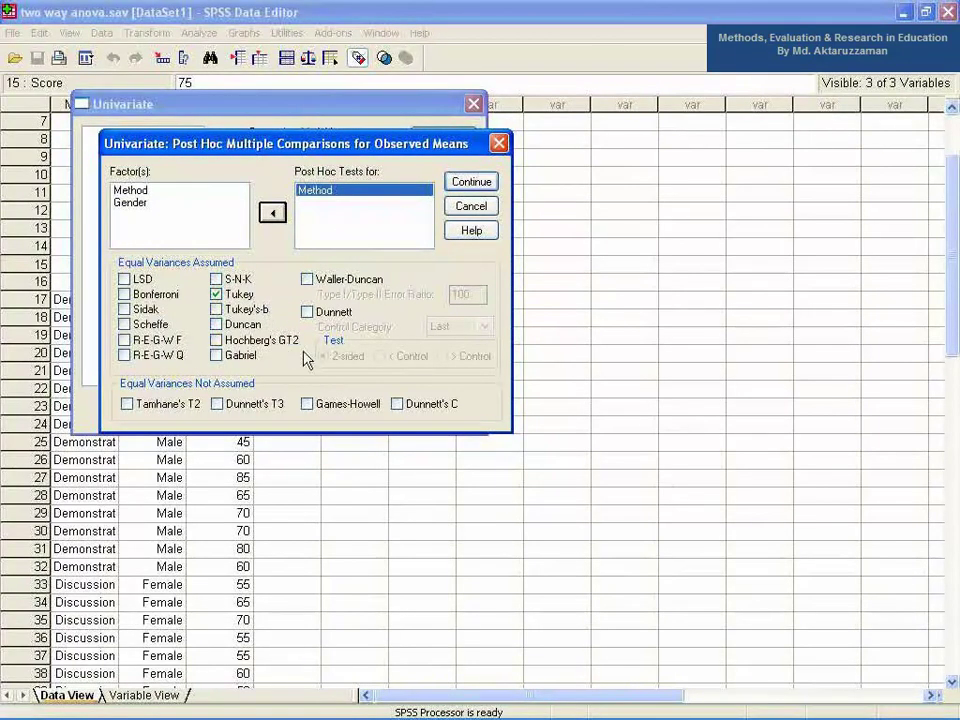
pyautogui.click(309, 405)
pyautogui.click(463, 183)
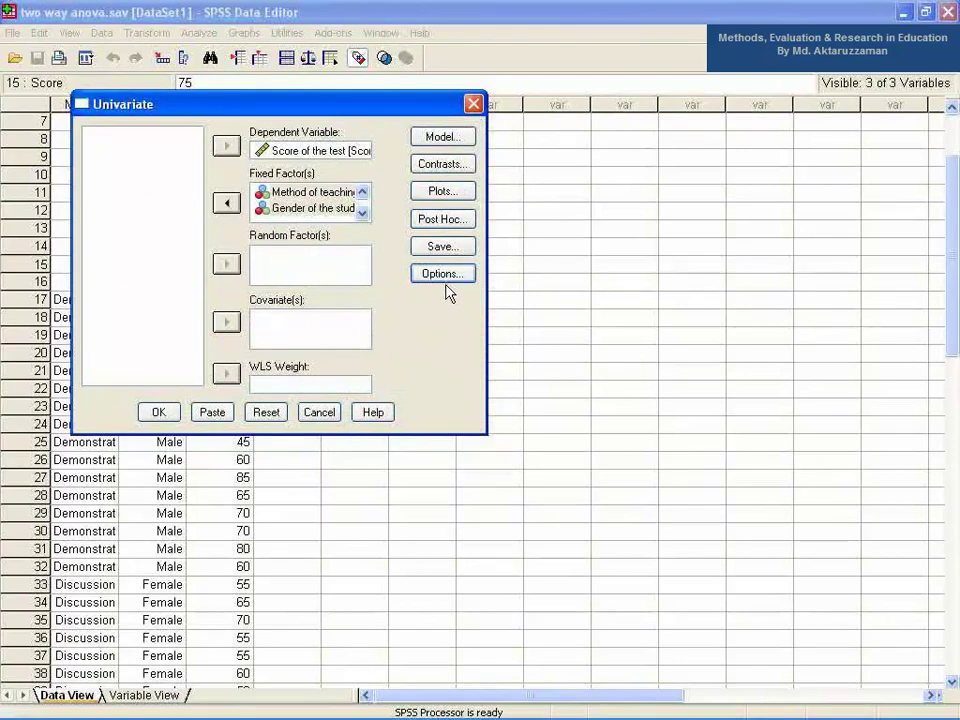
# Step: In Options, display marginal means for Method, Gender and Method*Gender
pyautogui.click(447, 280)
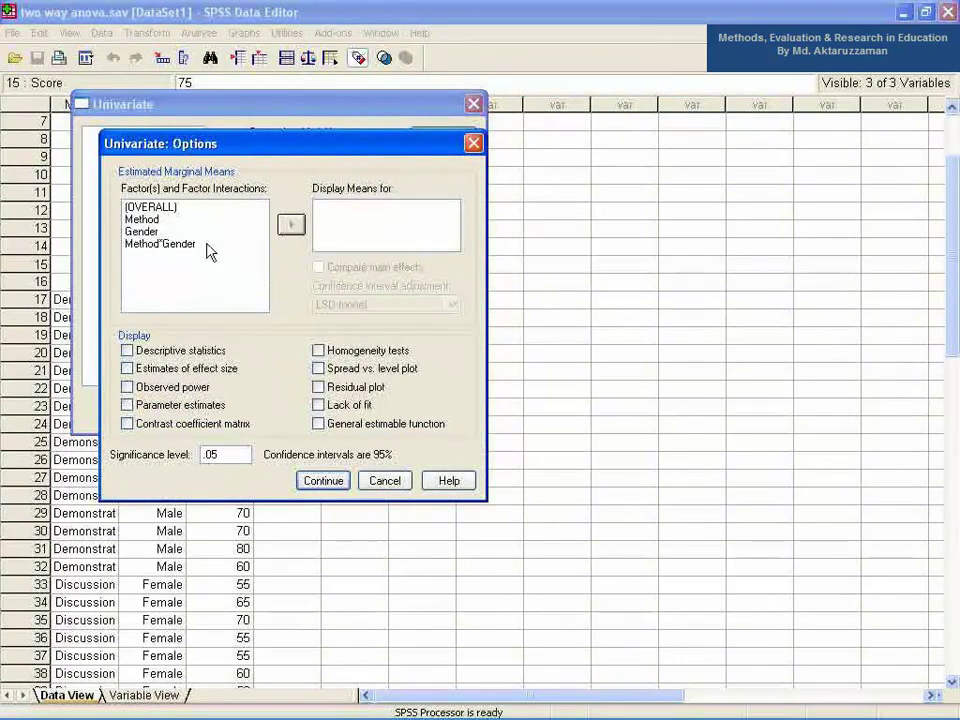
pyautogui.click(150, 221)
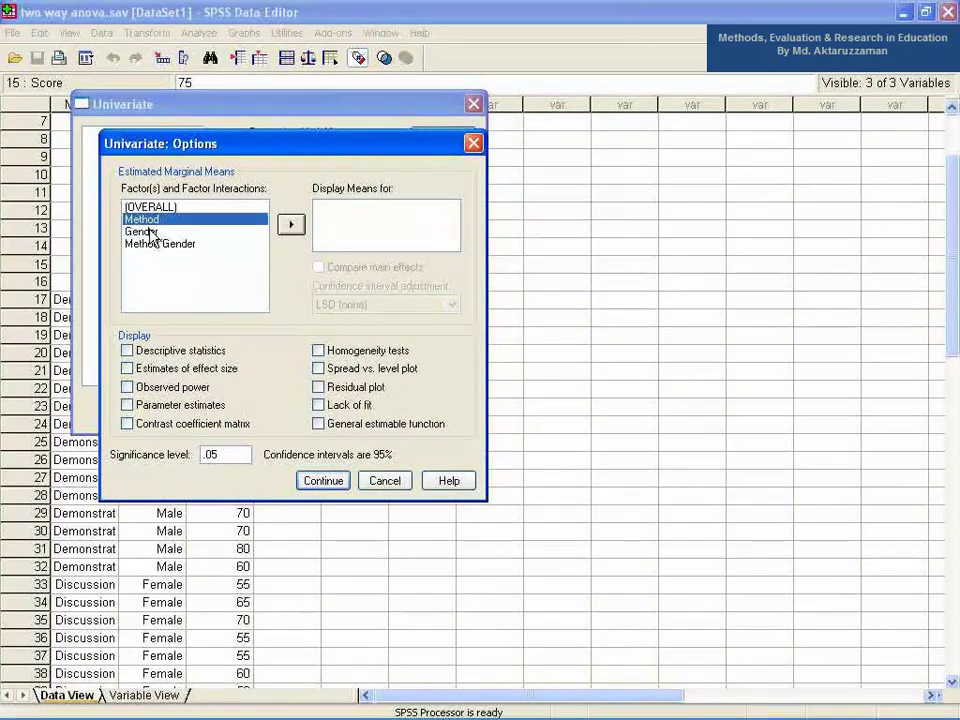
pyautogui.keyDown('shift'); pyautogui.click(140, 231); pyautogui.keyUp('shift')
pyautogui.keyDown('shift'); pyautogui.click(150, 244); pyautogui.keyUp('shift')
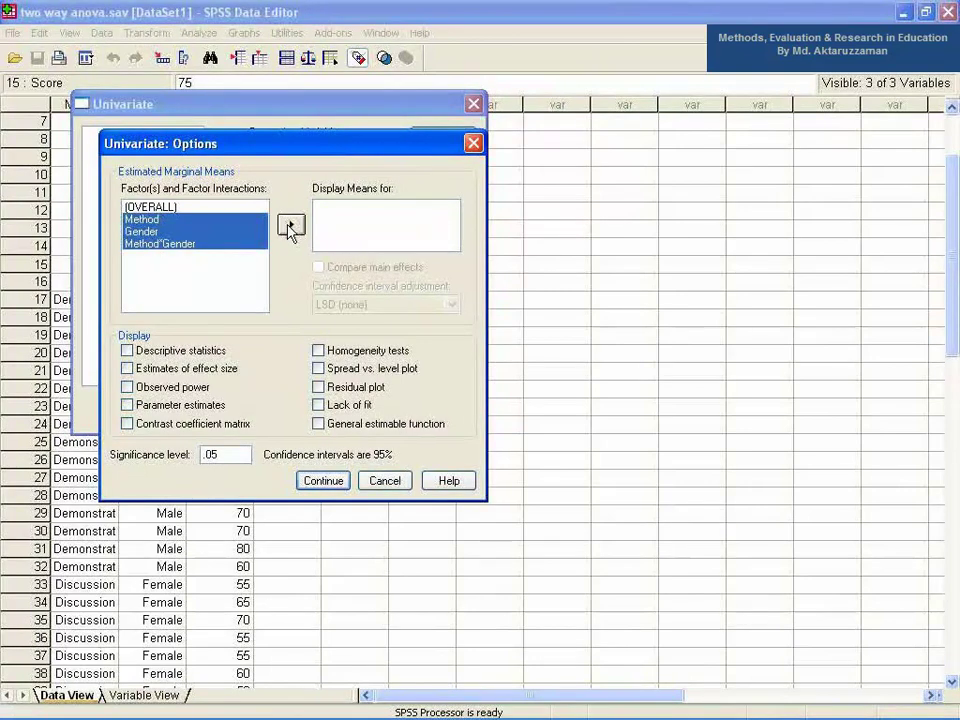
pyautogui.click(290, 226)
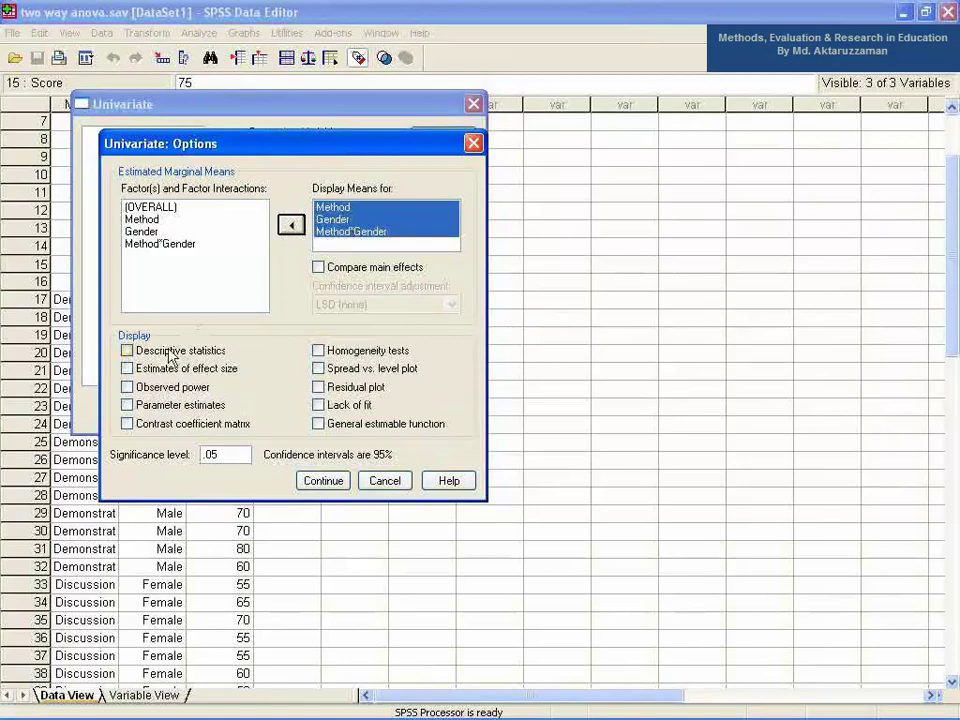
# Step: Include descriptive statistics and homogeneity tests, then run the two-way ANOVA
pyautogui.click(127, 351)
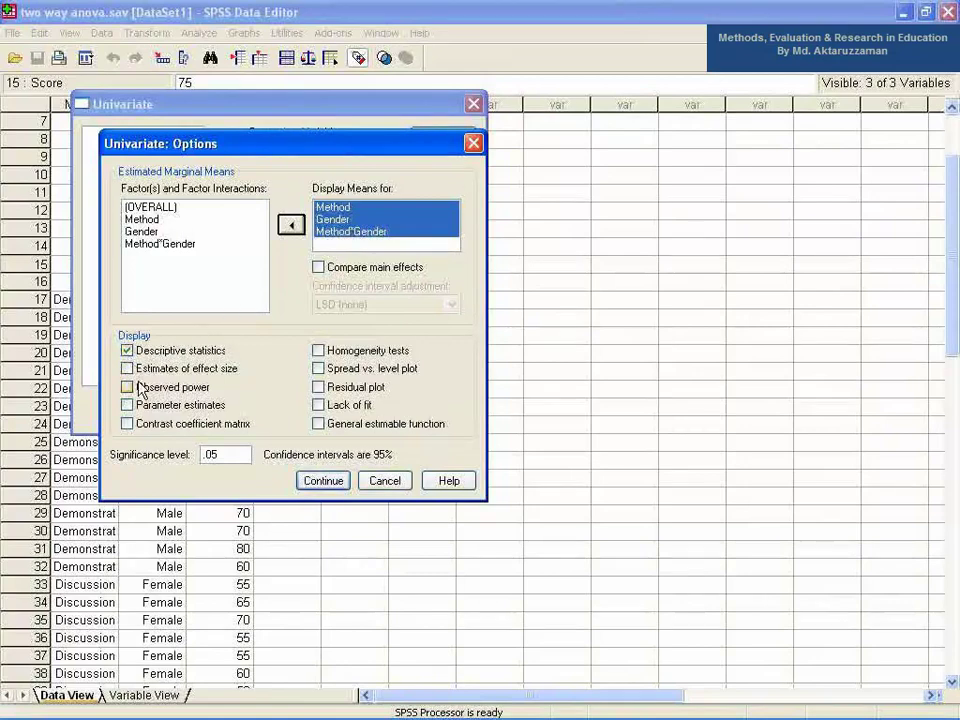
pyautogui.click(318, 351)
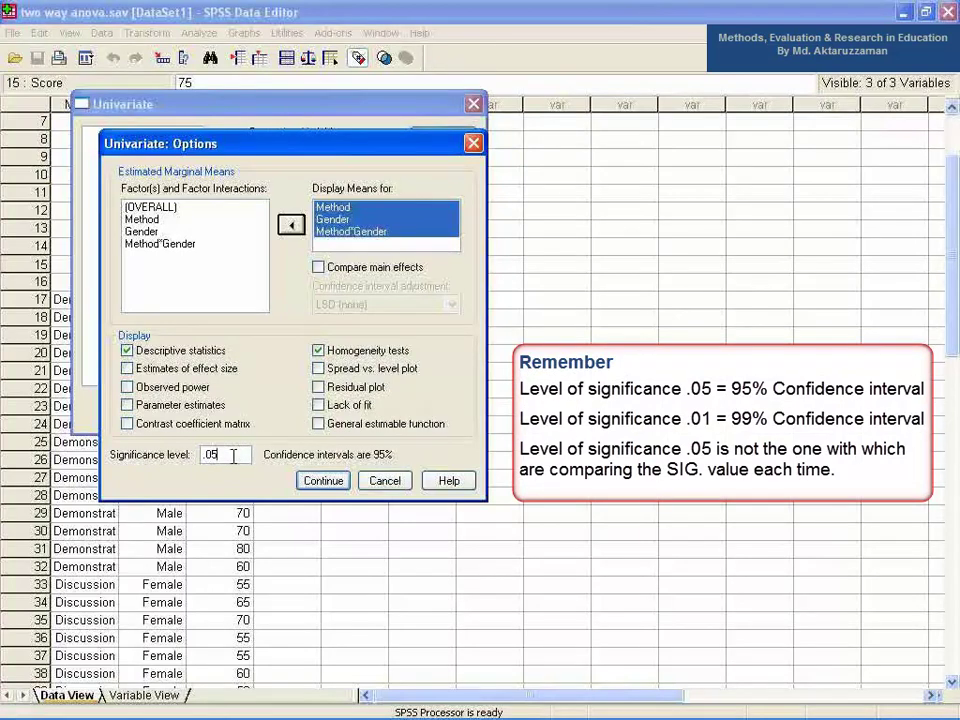
pyautogui.click(315, 480)
pyautogui.click(160, 412)
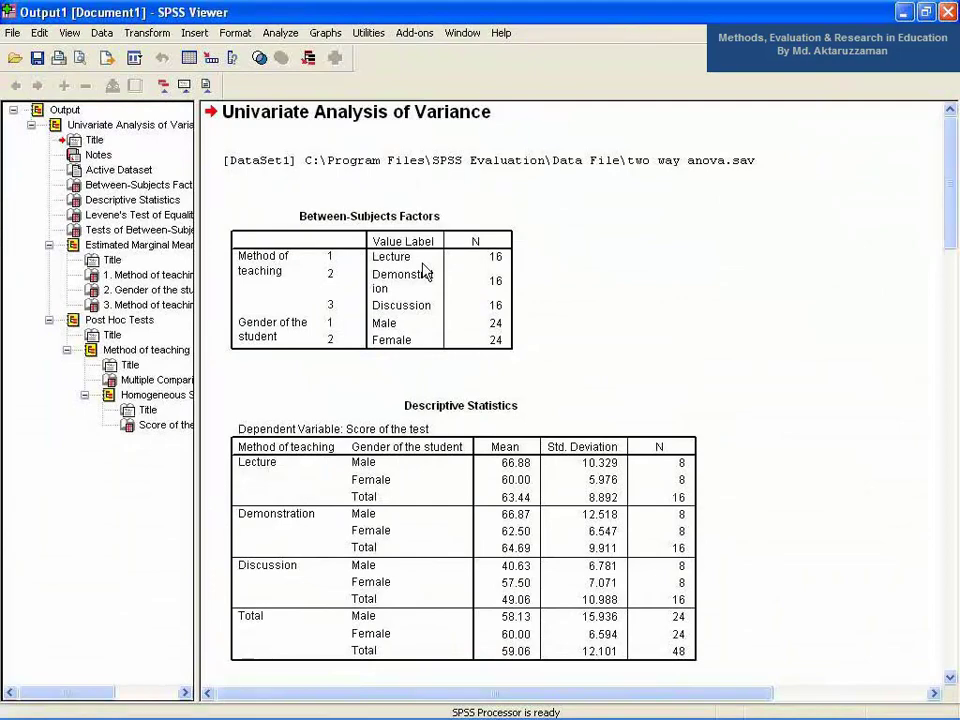
# Step: Move from the Descriptive Statistics table down to Levene's Test (F 1.462, Sig. .223)
pyautogui.click(466, 468)
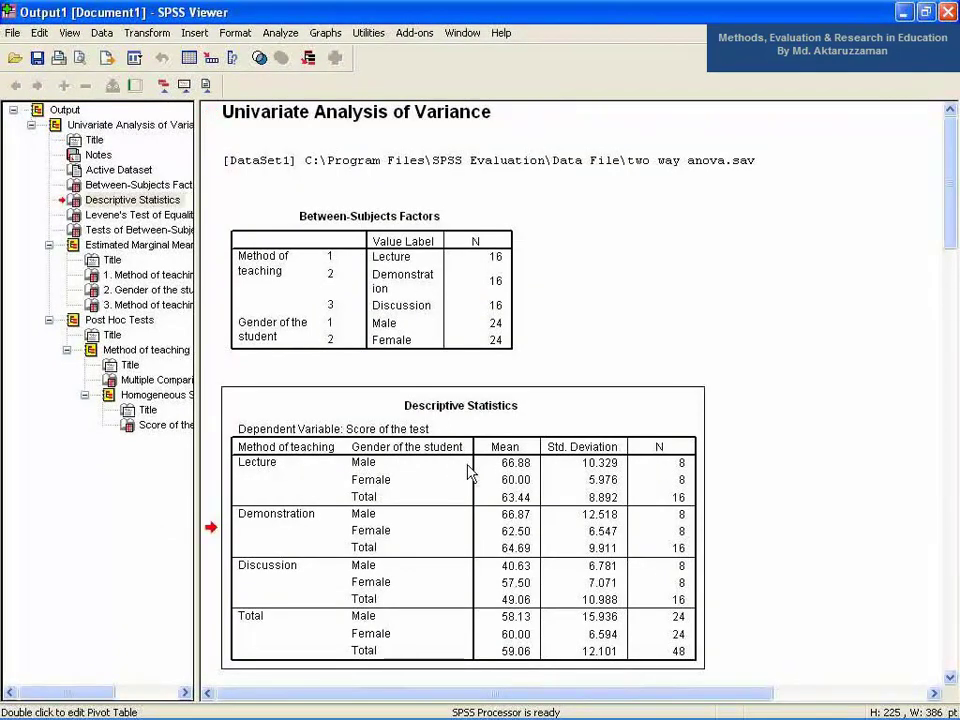
pyautogui.scroll(-3, 469, 472)
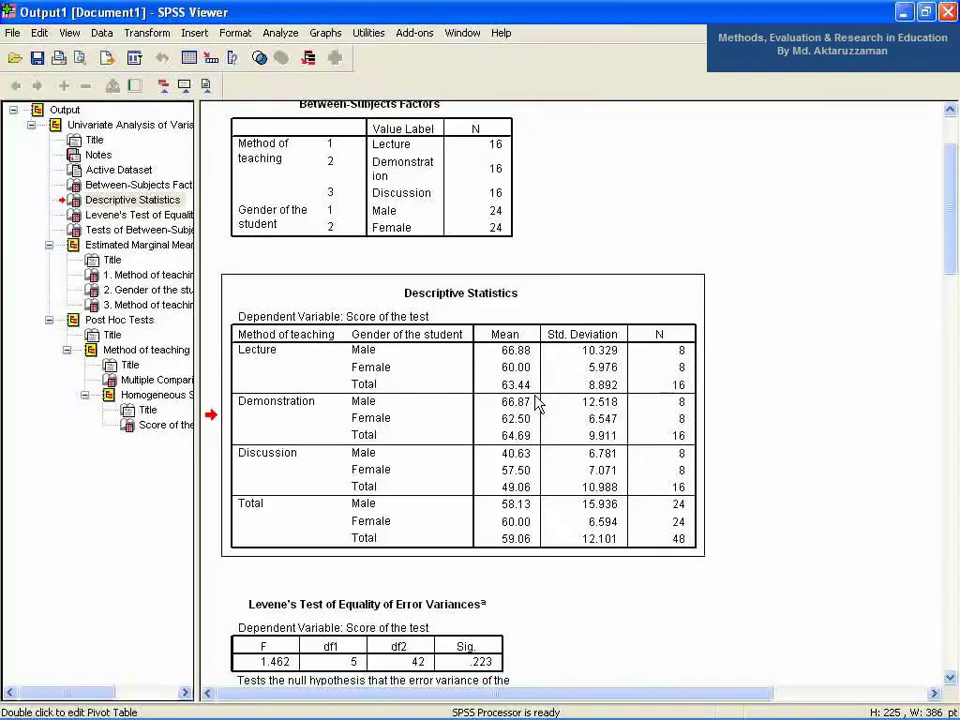
pyautogui.scroll(-7, 537, 403)
pyautogui.click(478, 374)
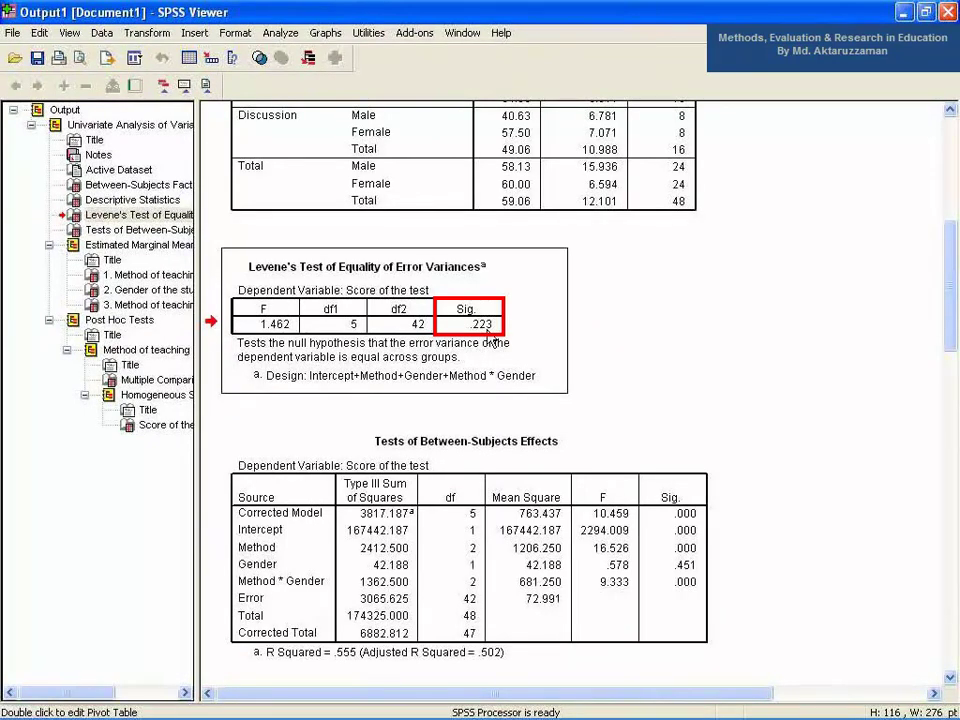
# Step: Select the Tests of Between-Subjects Effects table: Method and Method*Gender Sig. .000, Gender .451
pyautogui.scroll(-5, 487, 338)
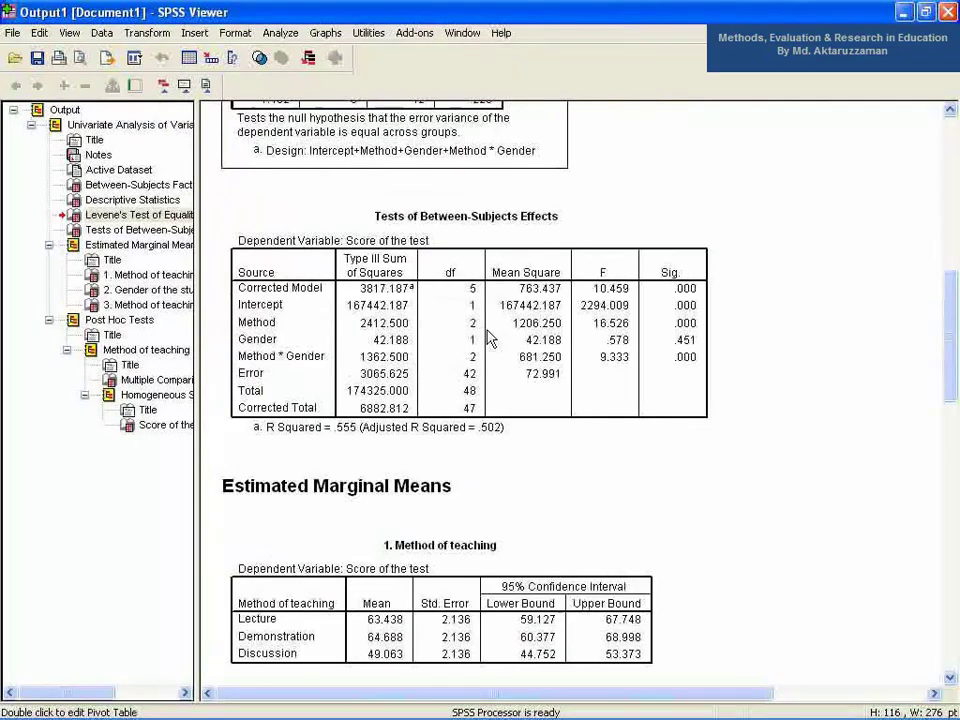
pyautogui.click(489, 340)
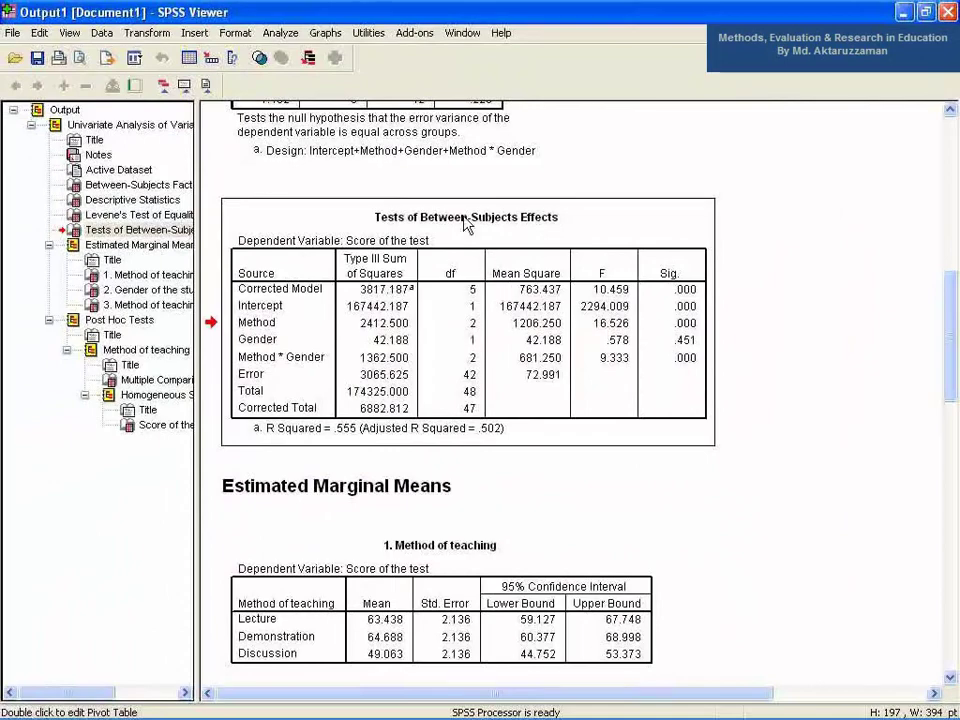
# Step: Go back up to Levene's Test and confirm its Sig. of .223 exceeds .05
pyautogui.scroll(5, 465, 222)
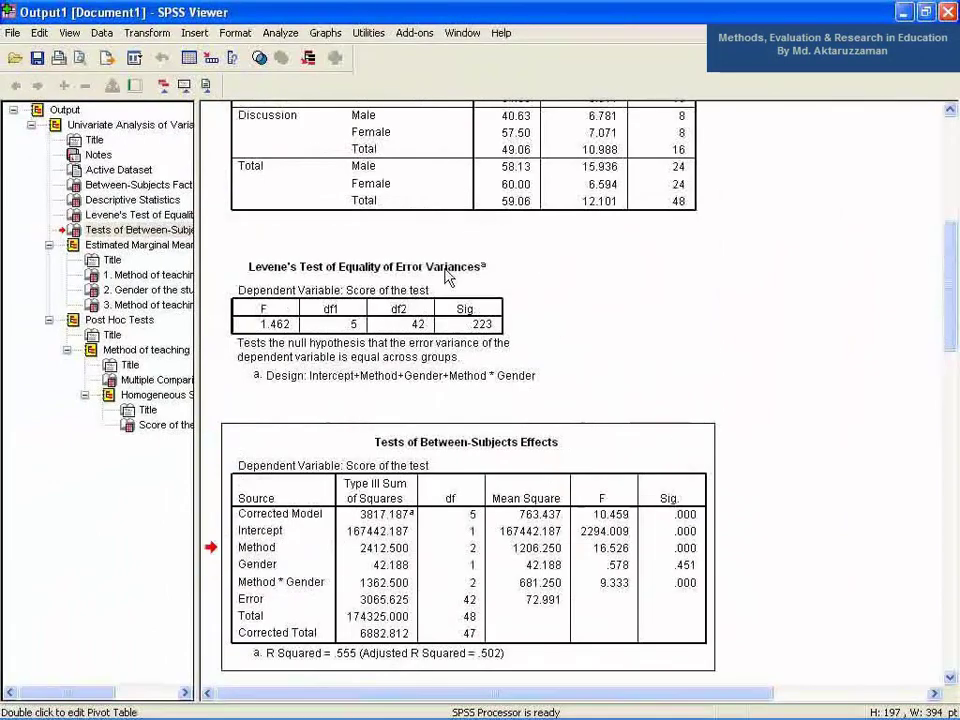
pyautogui.click(486, 330)
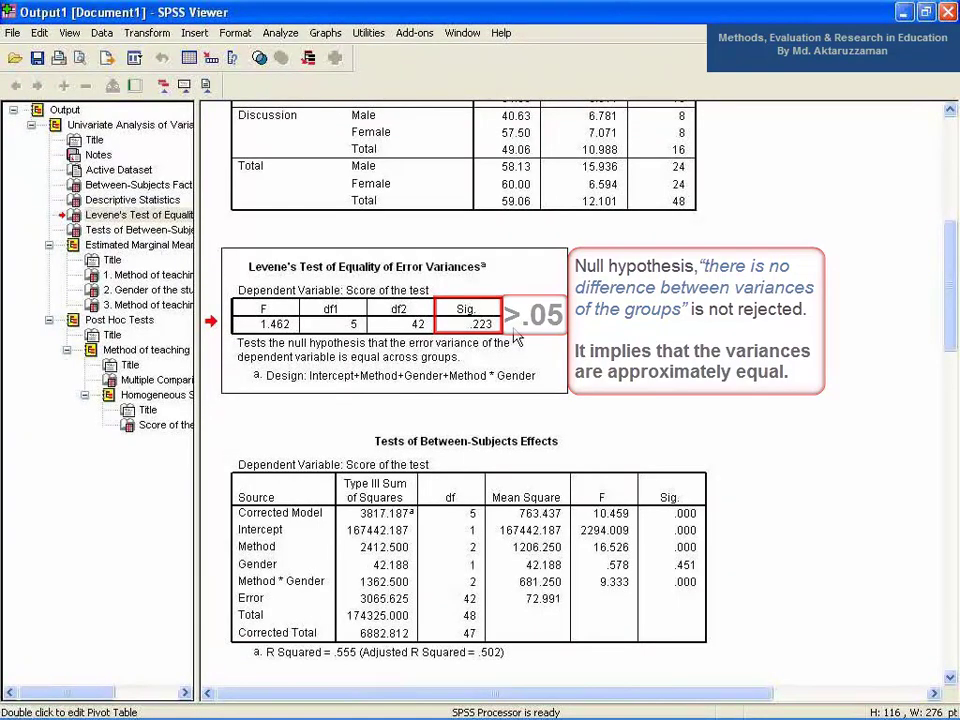
# Step: Move past Estimated Marginal Means to the Tukey HSD and Games-Howell Multiple Comparisons table
pyautogui.scroll(-3, 600, 350)
pyautogui.click(650, 355)
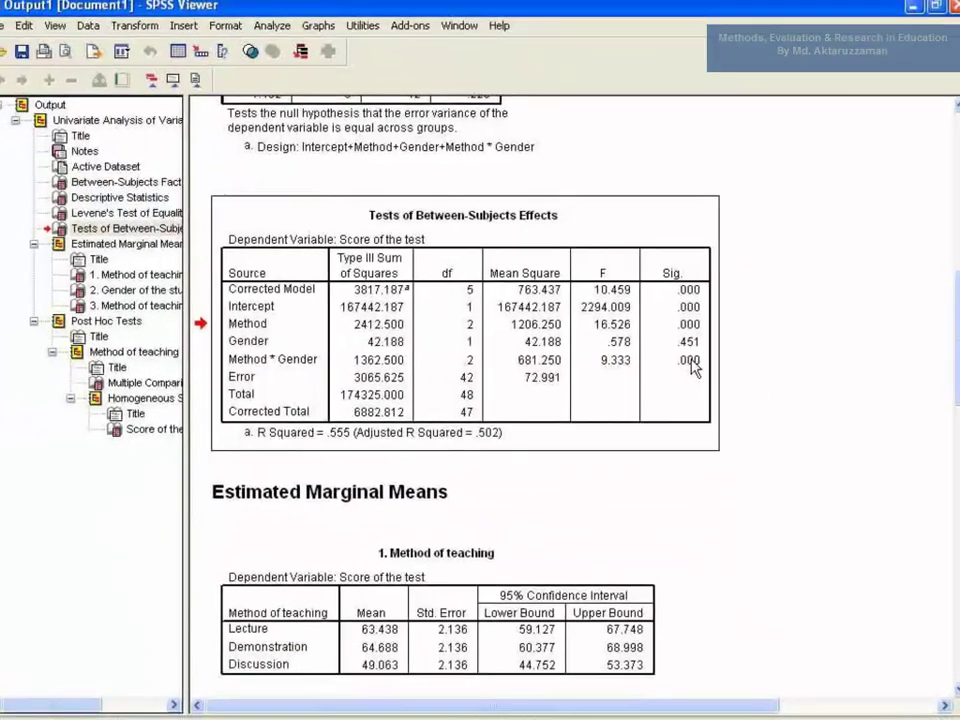
pyautogui.scroll(-10, 665, 283)
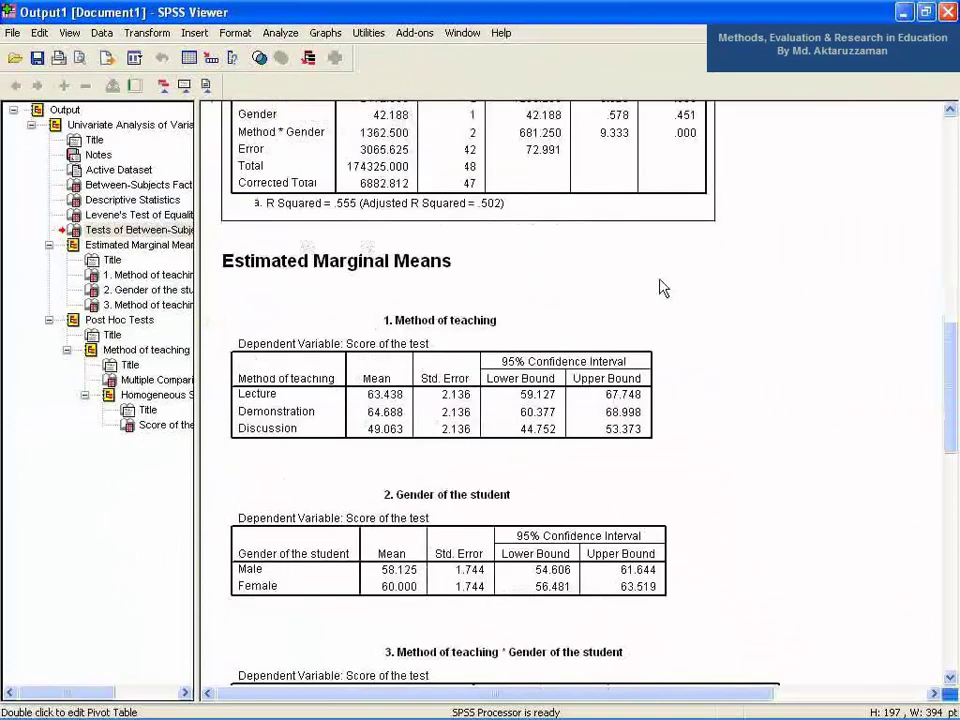
pyautogui.click(340, 435)
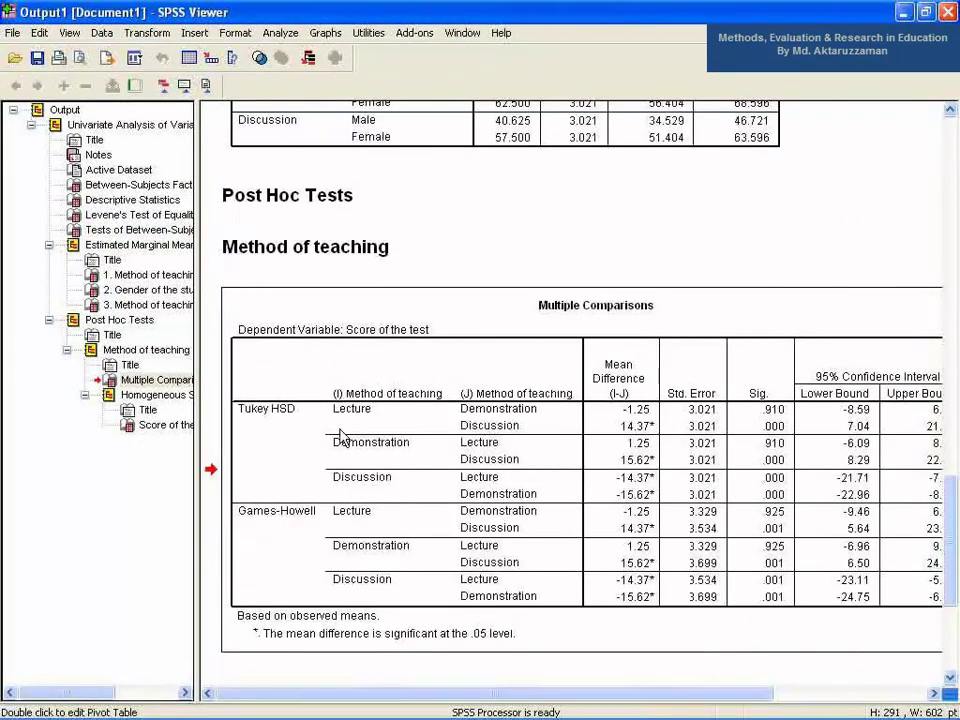